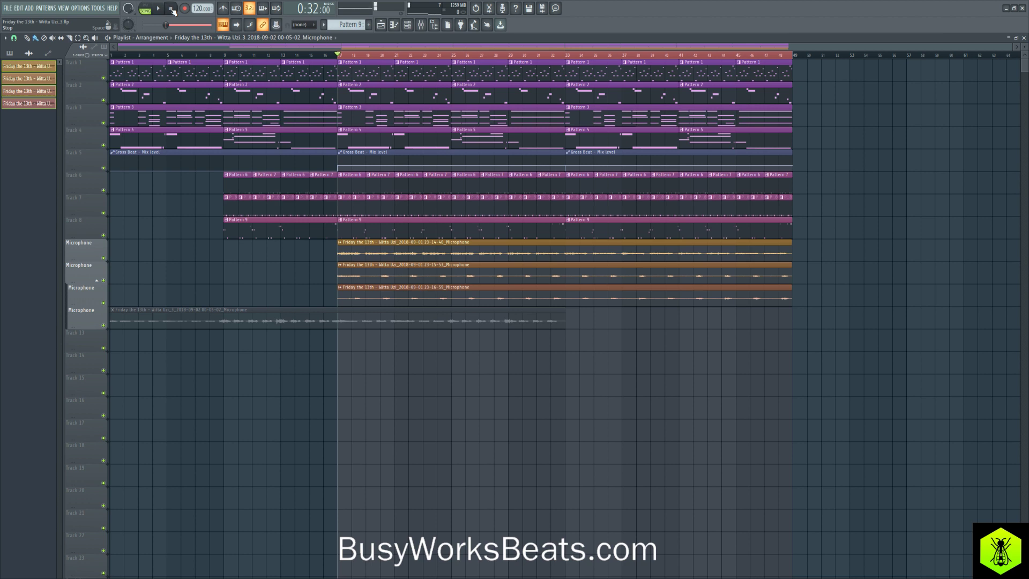
# - Play the arrangement and follow Pattern 3's chords in the piano roll, then return to the playlist and pause
pyautogui.click(159, 9)
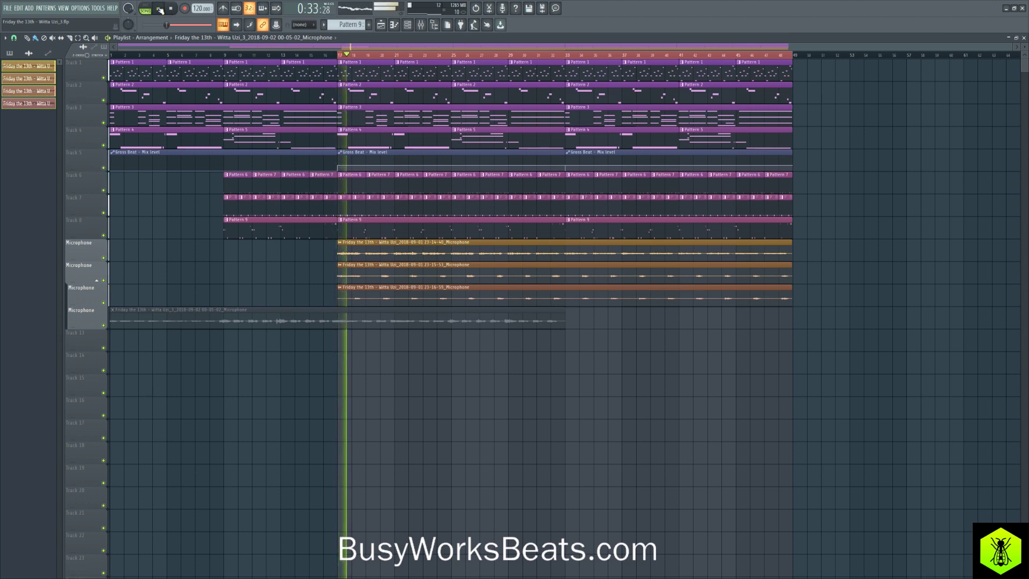
pyautogui.doubleClick(390, 116)
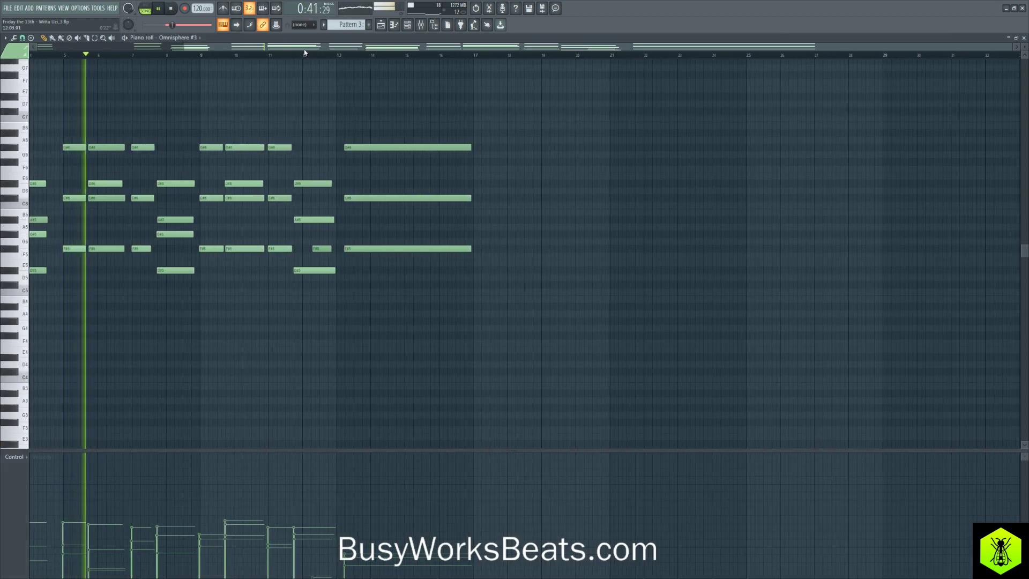
pyautogui.hscroll(-3, 191, 59)
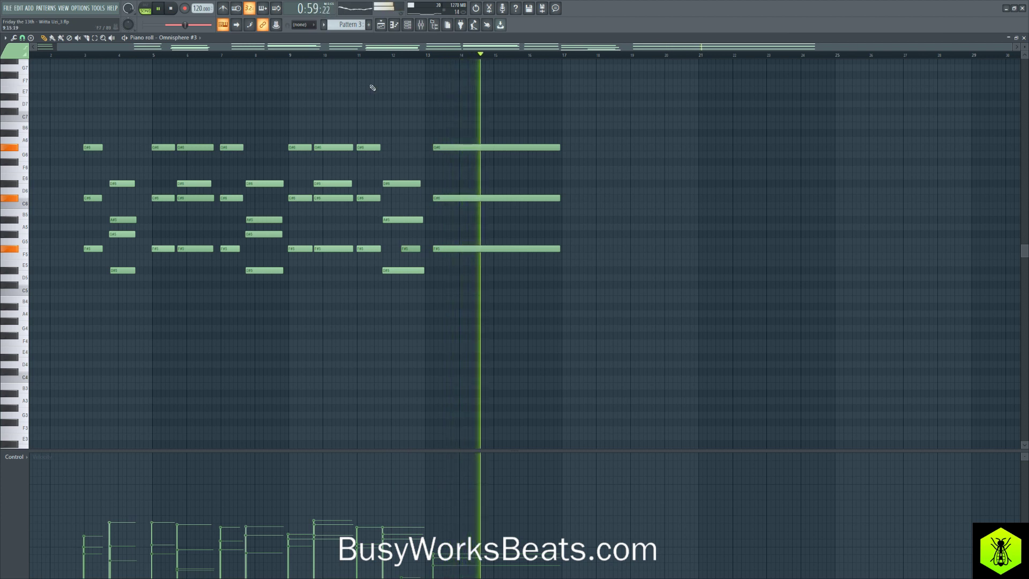
pyautogui.click(1024, 38)
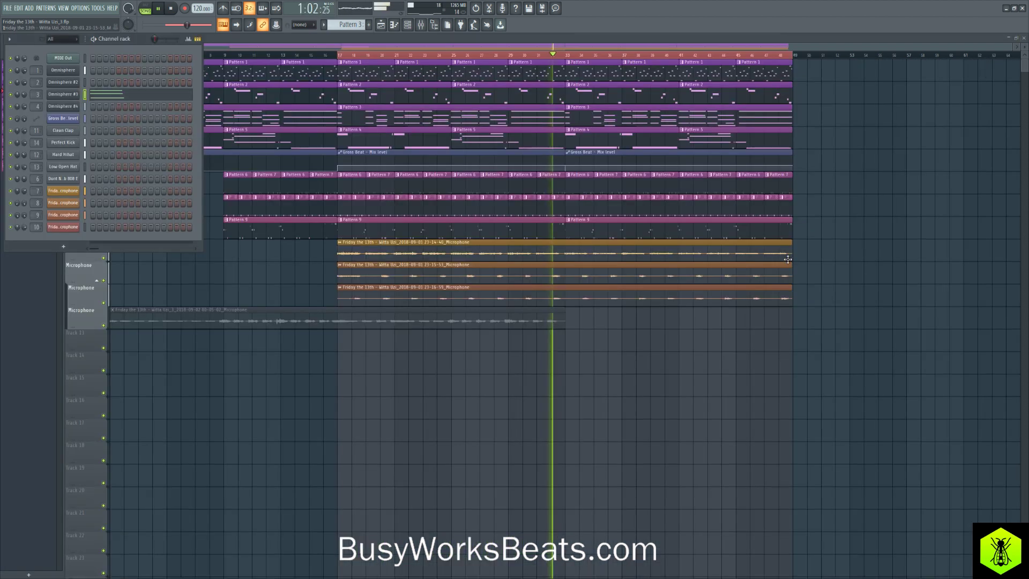
pyautogui.click(157, 15)
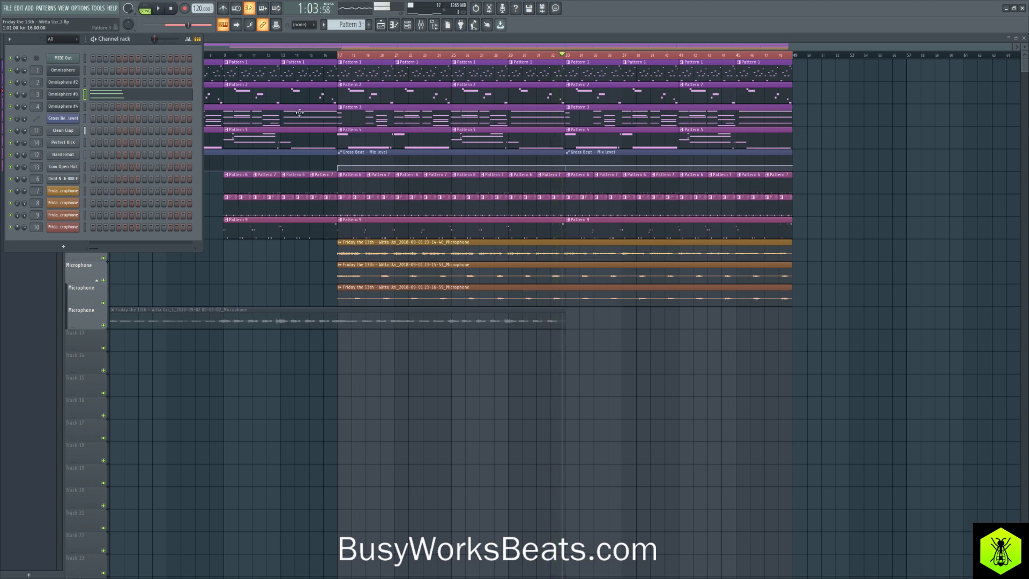
# - Solo playlist track 3 and limit the playback range to bars 17 through 32
pyautogui.press('F6')
pyautogui.keyDown('ctrl'); pyautogui.click(103, 123); pyautogui.keyUp('ctrl')
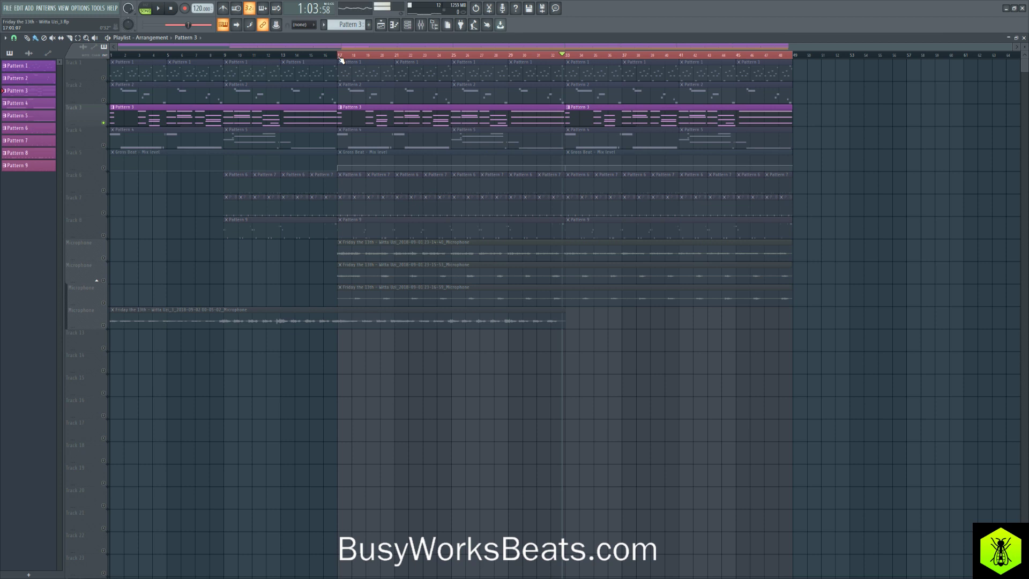
pyautogui.moveTo(341, 57); pyautogui.dragTo(563, 56)
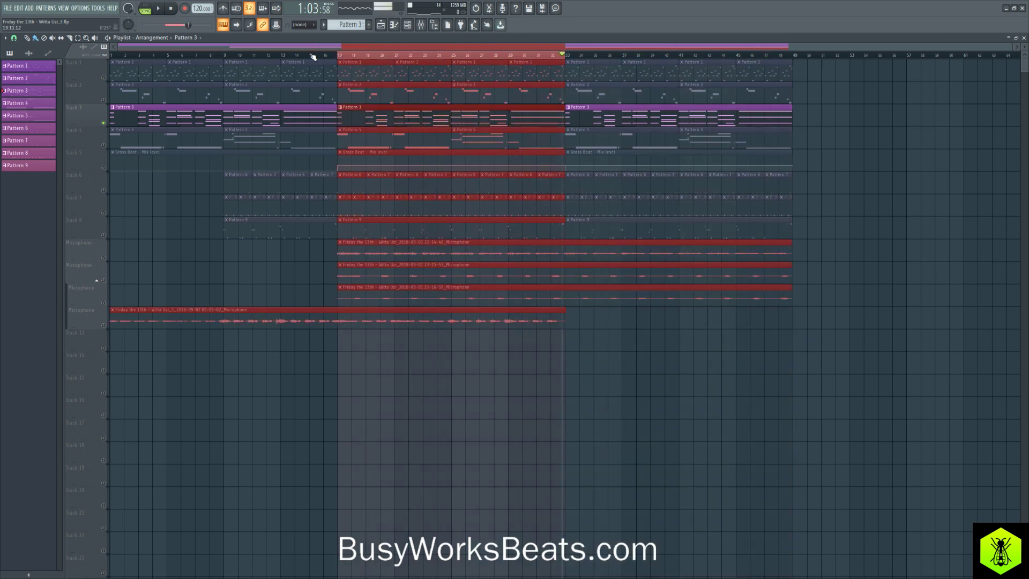
pyautogui.click(171, 9)
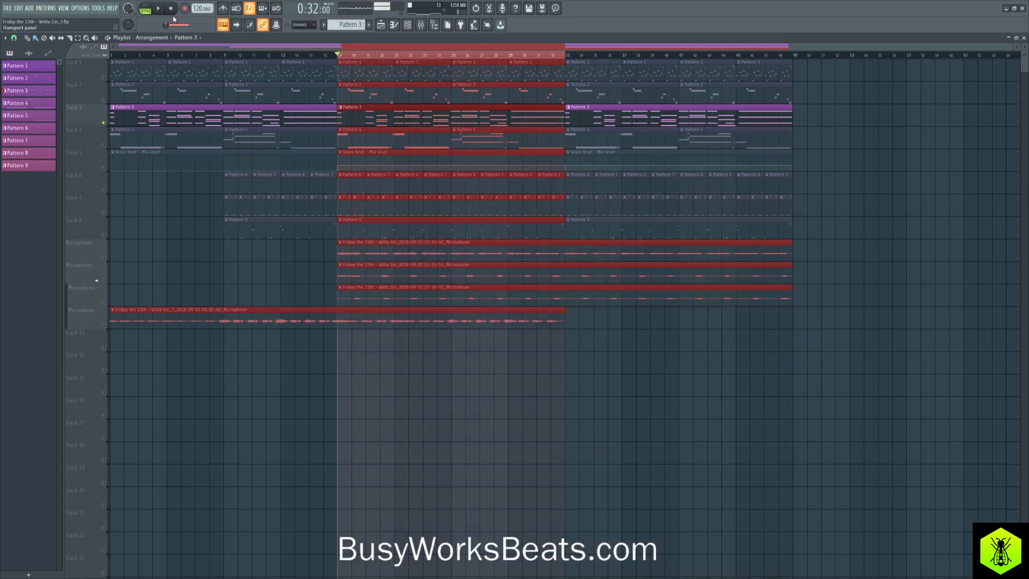
pyautogui.click(386, 360)
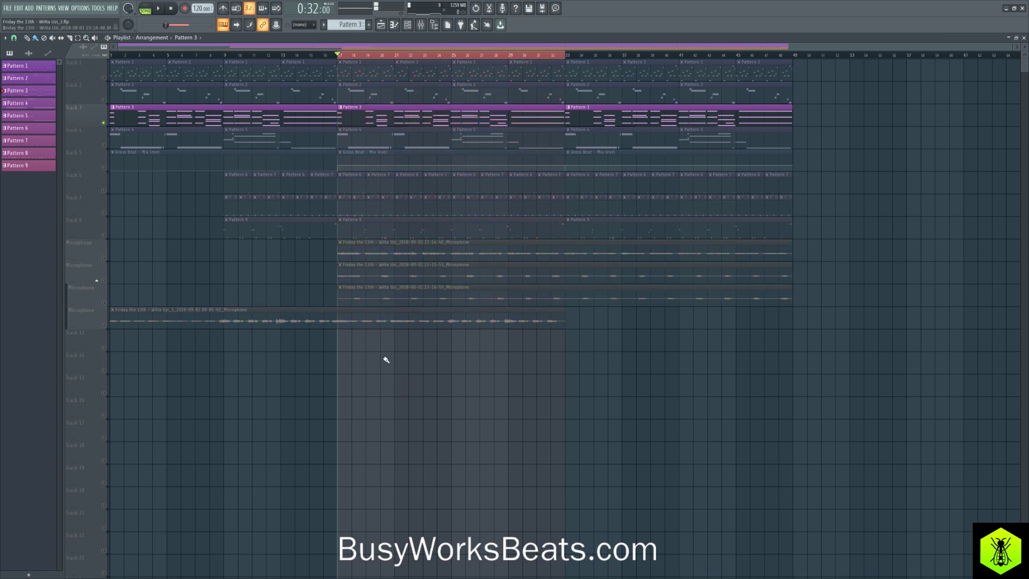
# - Open the Pattern 3 clip at bar 17 in the piano roll and examine its opening chords up close
pyautogui.doubleClick(368, 115)
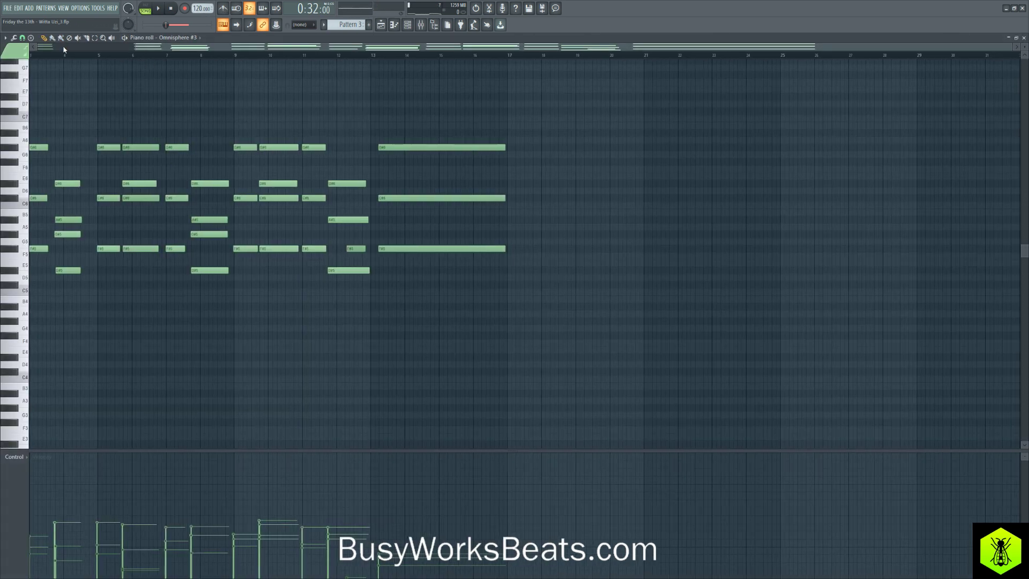
pyautogui.scroll(4, 64, 49)
pyautogui.scroll(1, 138, 70)
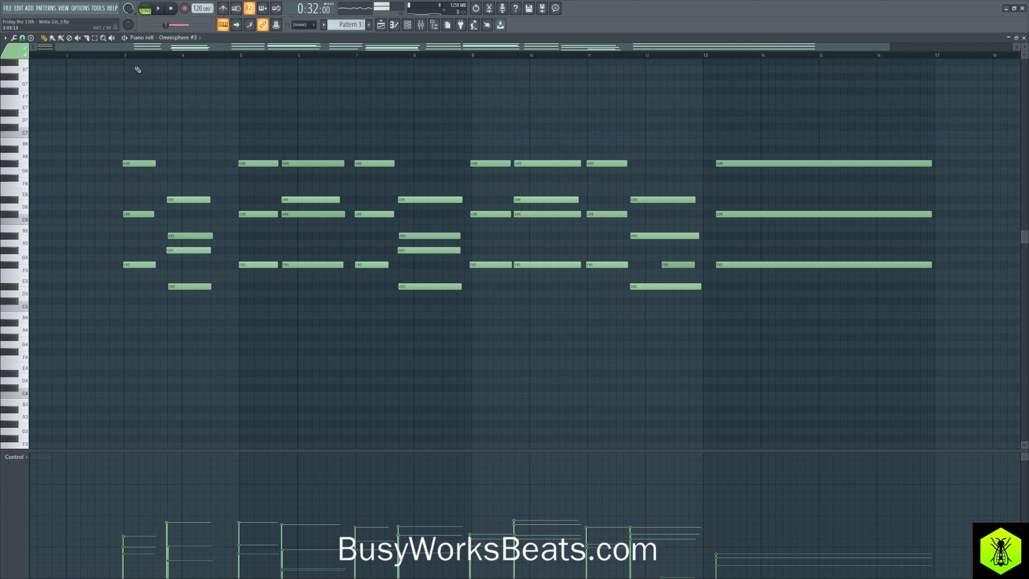
pyautogui.scroll(1, 138, 70)
pyautogui.scroll(3, 131, 62)
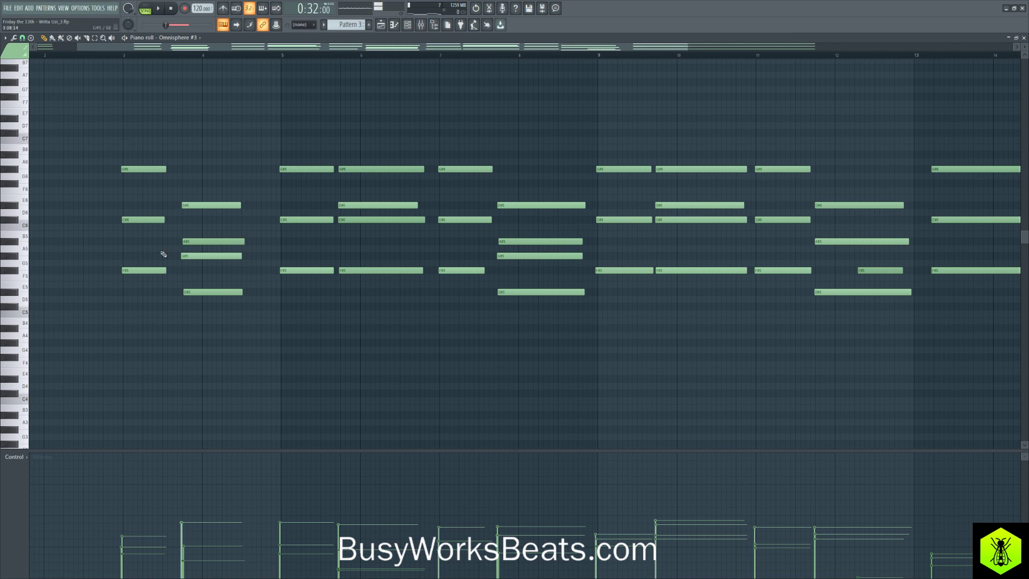
pyautogui.click(147, 220)
pyautogui.scroll(5, 136, 61)
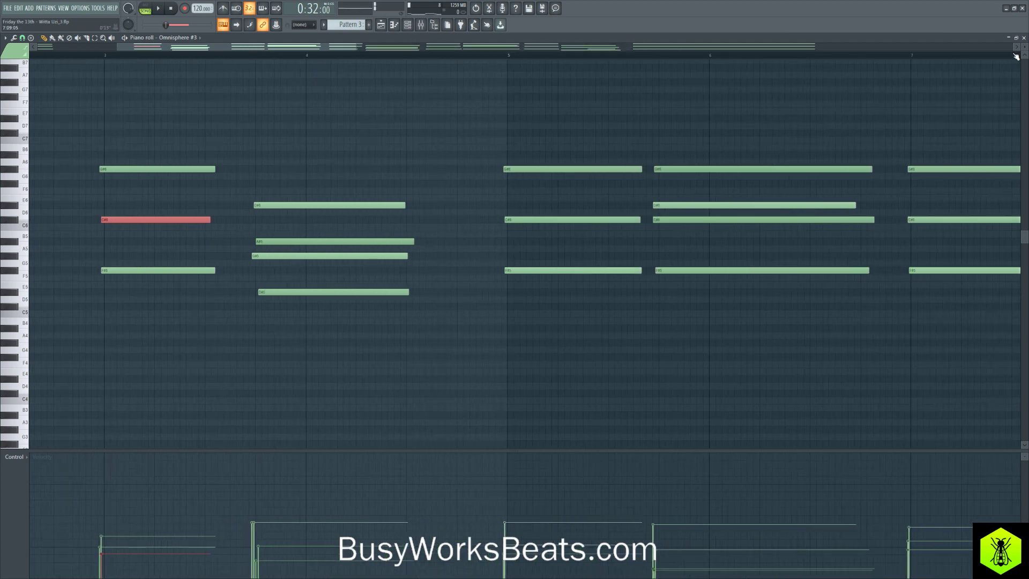
pyautogui.scroll(3, 1016, 56)
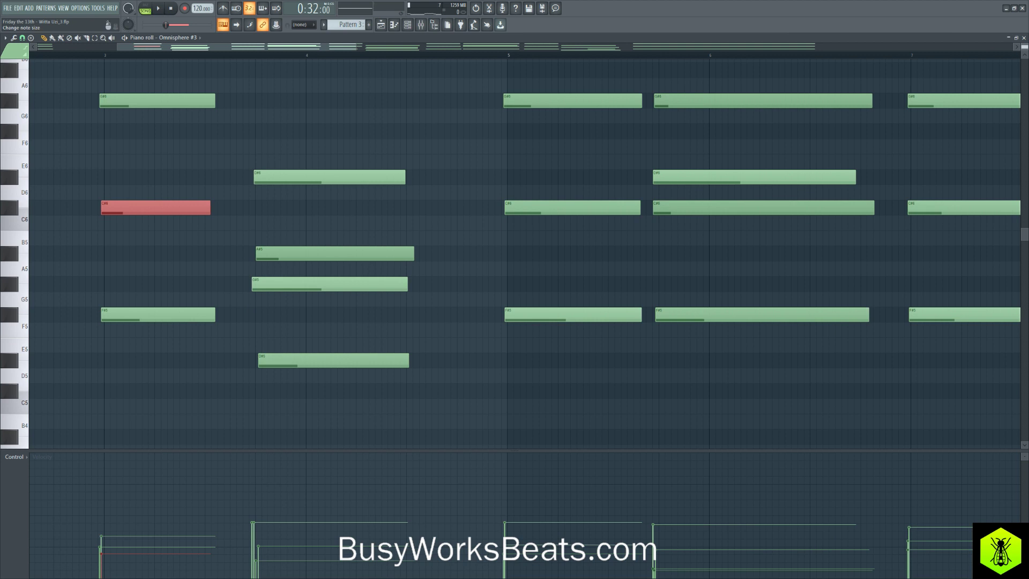
pyautogui.scroll(-2, 1012, 58)
# - Play the soloed Pattern 3 chords from the beginning while viewing the whole progression
pyautogui.press('space')
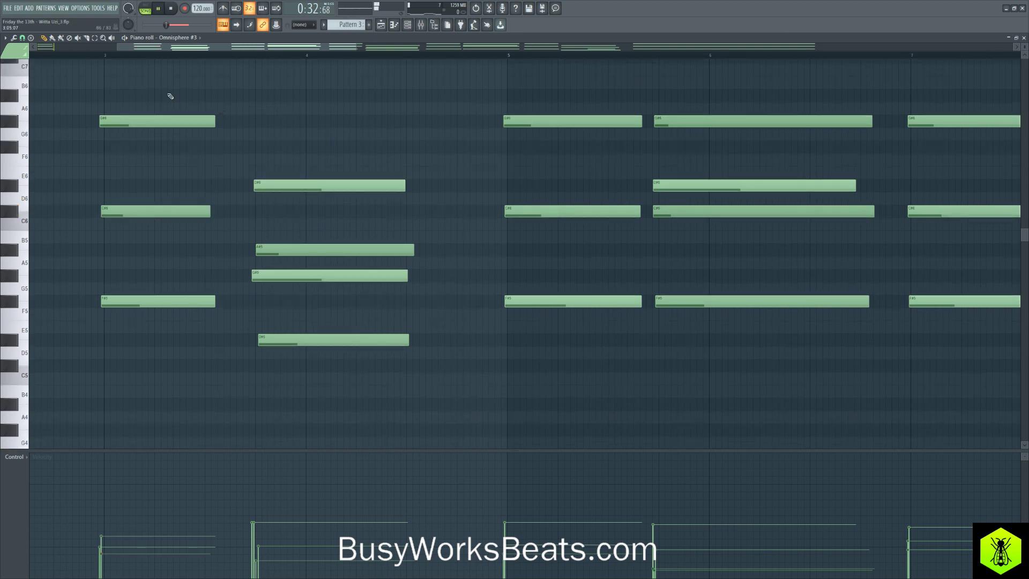
pyautogui.scroll(-5, 189, 58)
pyautogui.scroll(-3, 189, 58)
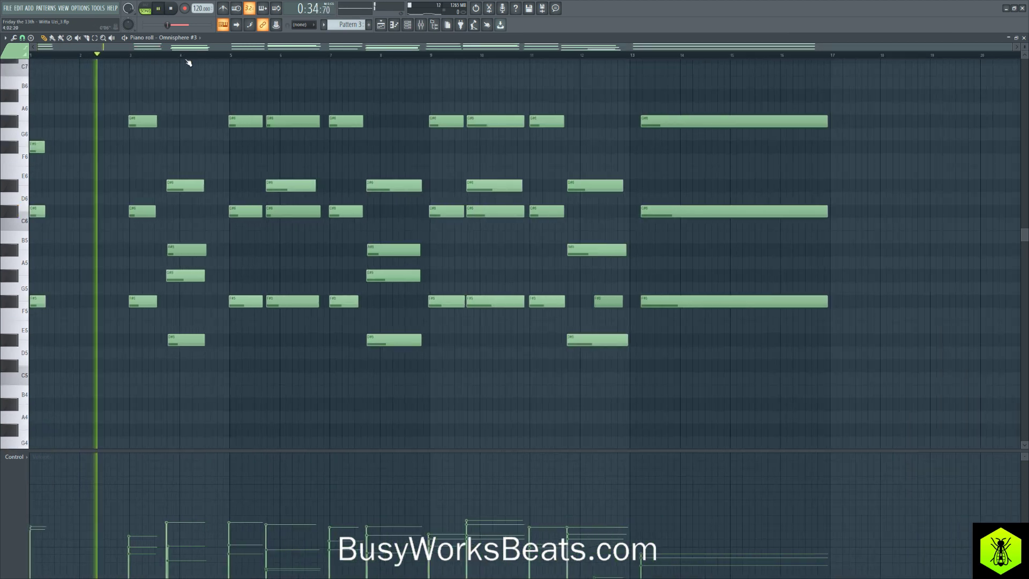
pyautogui.press('space')
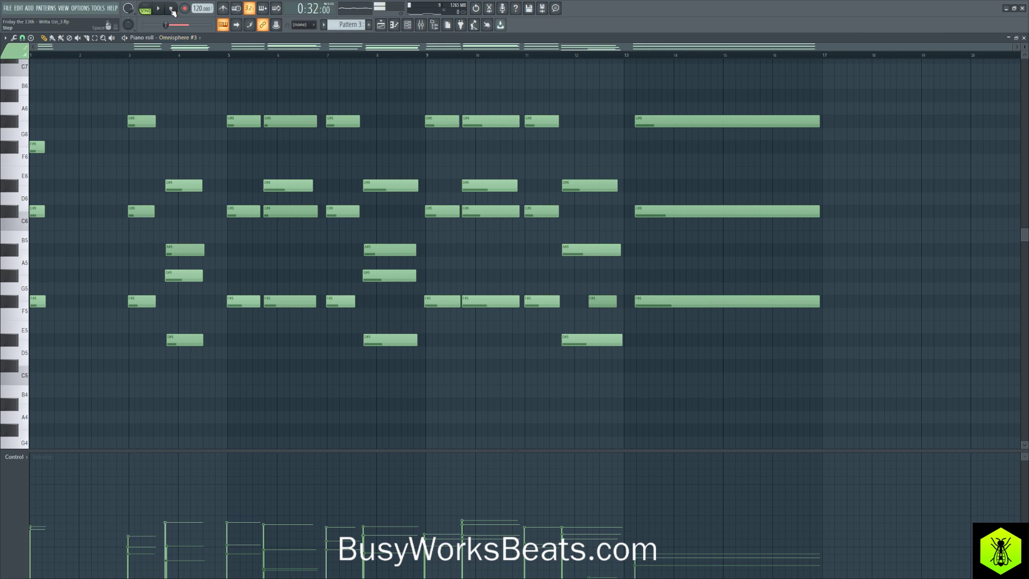
# - Examine the first chord, highlighting its C#6 and F#6 notes together, then clear the selection
pyautogui.scroll(2, 36, 60)
pyautogui.scroll(3, 36, 60)
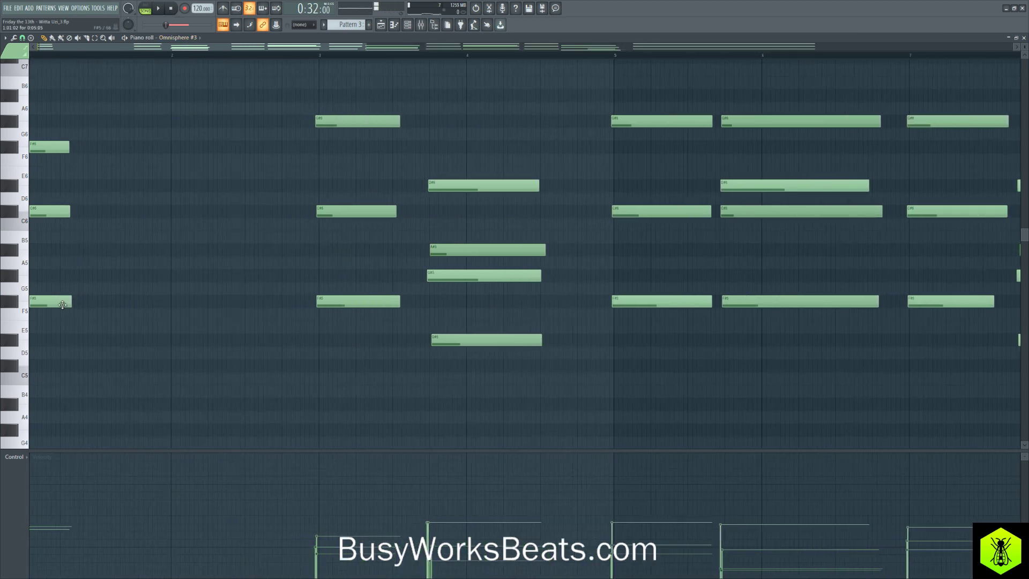
pyautogui.keyDown('ctrl'); pyautogui.click(59, 302); pyautogui.keyUp('ctrl')
pyautogui.keyDown('ctrl'); pyautogui.click(42, 214); pyautogui.keyUp('ctrl')
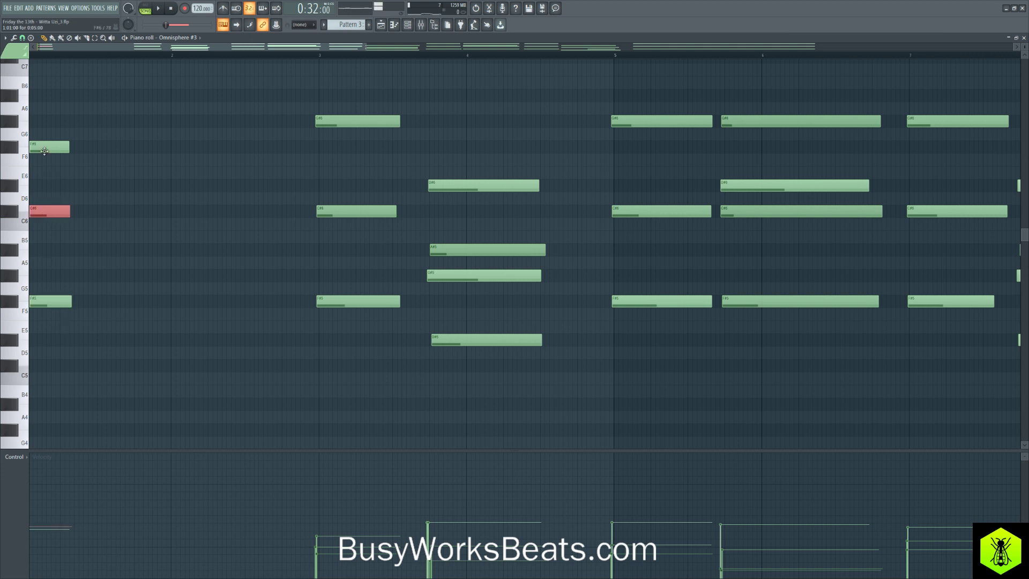
pyautogui.moveTo(45, 132)
pyautogui.mouseDown()
pyautogui.moveTo(74, 245)
pyautogui.moveTo(52, 150)
pyautogui.mouseUp()
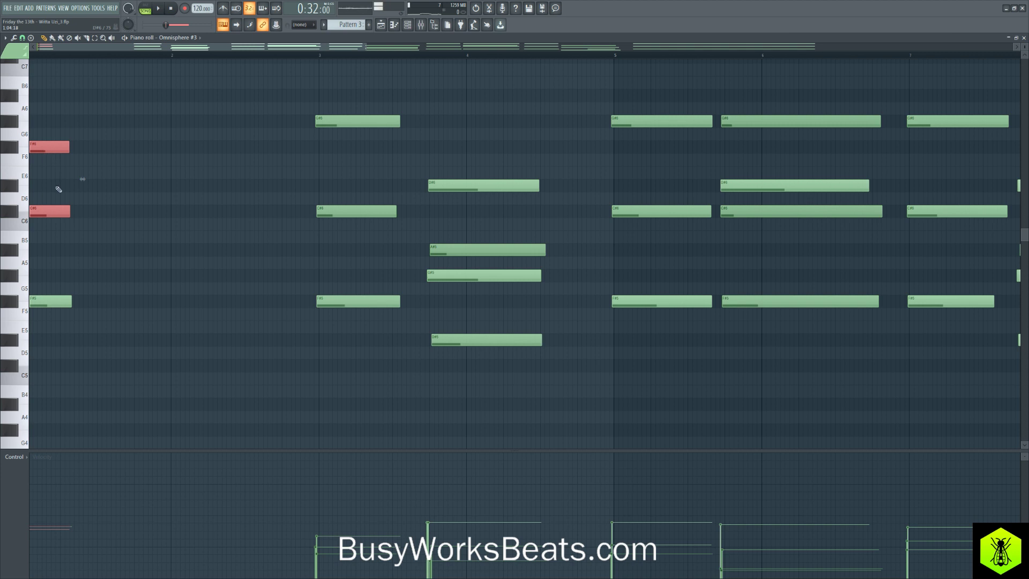
pyautogui.press('space')
pyautogui.press('space')
pyautogui.hotkey('ctrl', 'd')
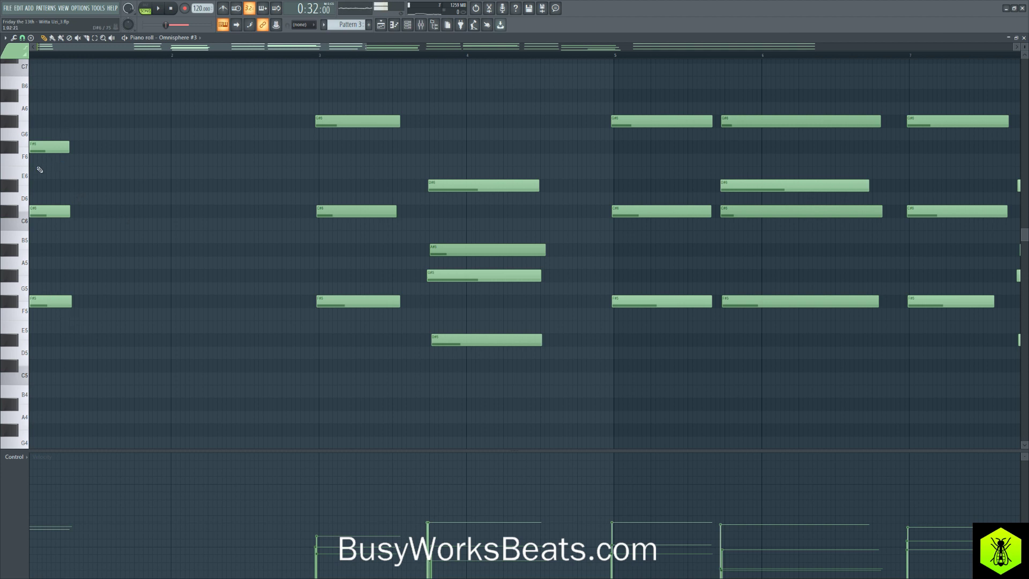
# - Highlight the F#5 and F#6 octave in the first chord and play the chord back
pyautogui.keyDown('ctrl'); pyautogui.click(64, 301); pyautogui.keyUp('ctrl')
pyautogui.keyDown('ctrl'); pyautogui.click(55, 150); pyautogui.keyUp('ctrl')
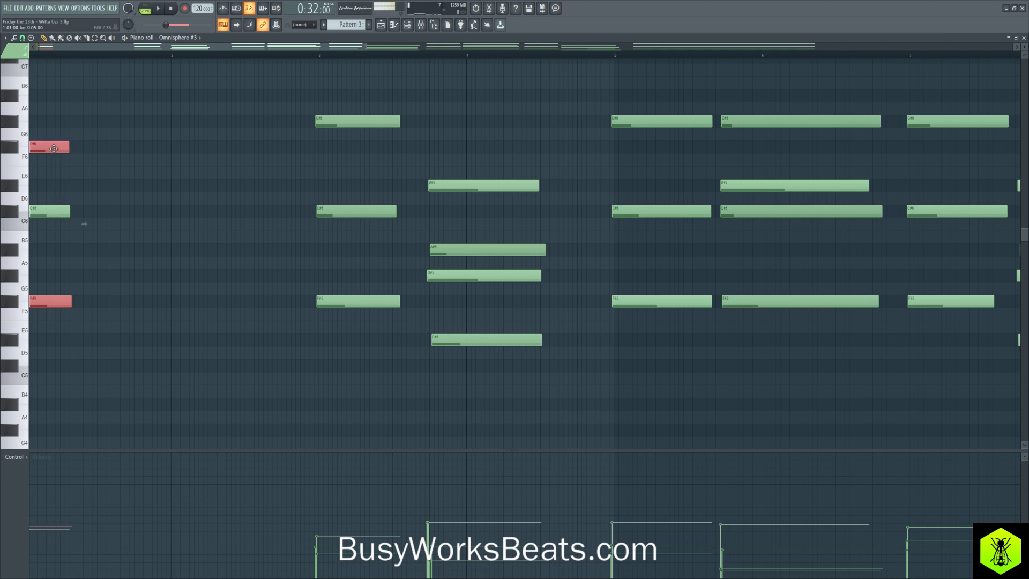
pyautogui.press('space')
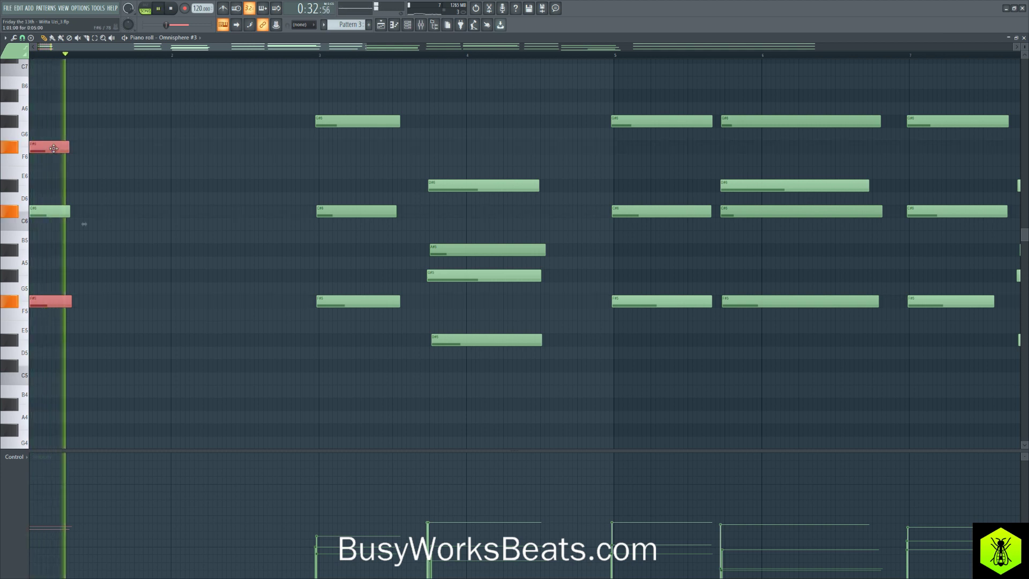
pyautogui.click(182, 218)
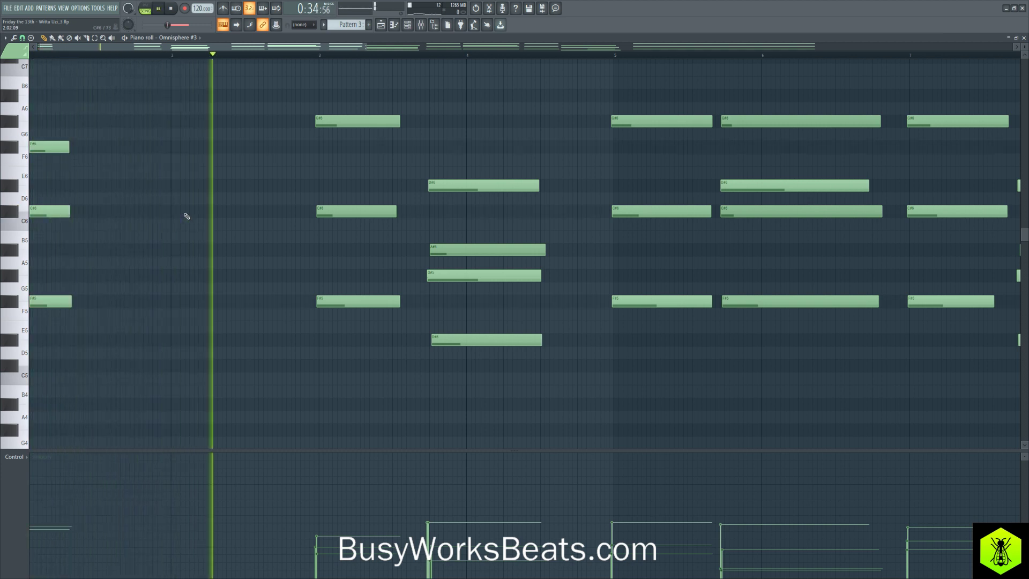
pyautogui.press('space')
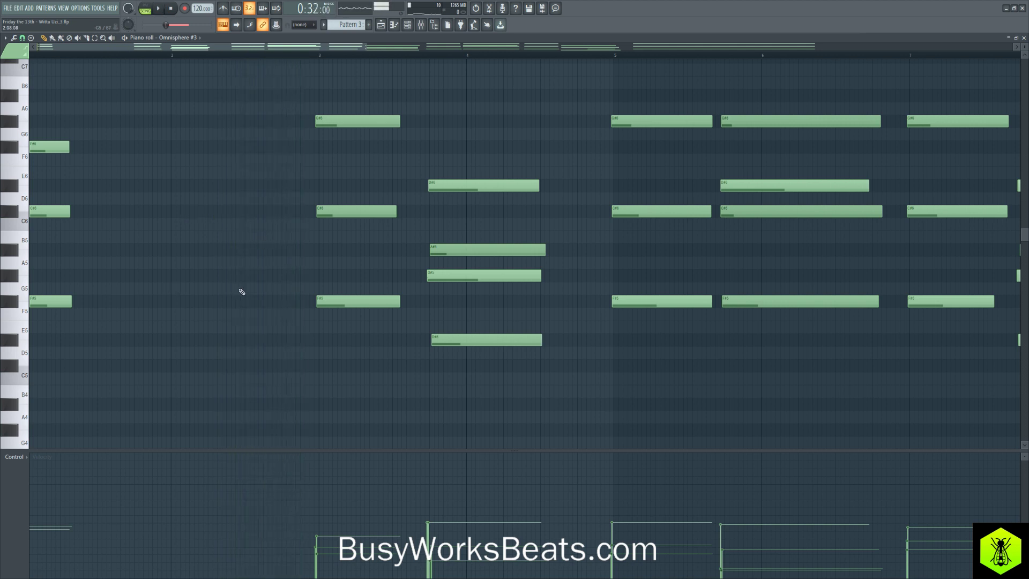
# - Compare the note pairs in the chord at bar 3: F#5 with C#6, and C#6 with G#6
pyautogui.moveTo(339, 318); pyautogui.dragTo(351, 204)
pyautogui.scroll(-1, 413, 255)
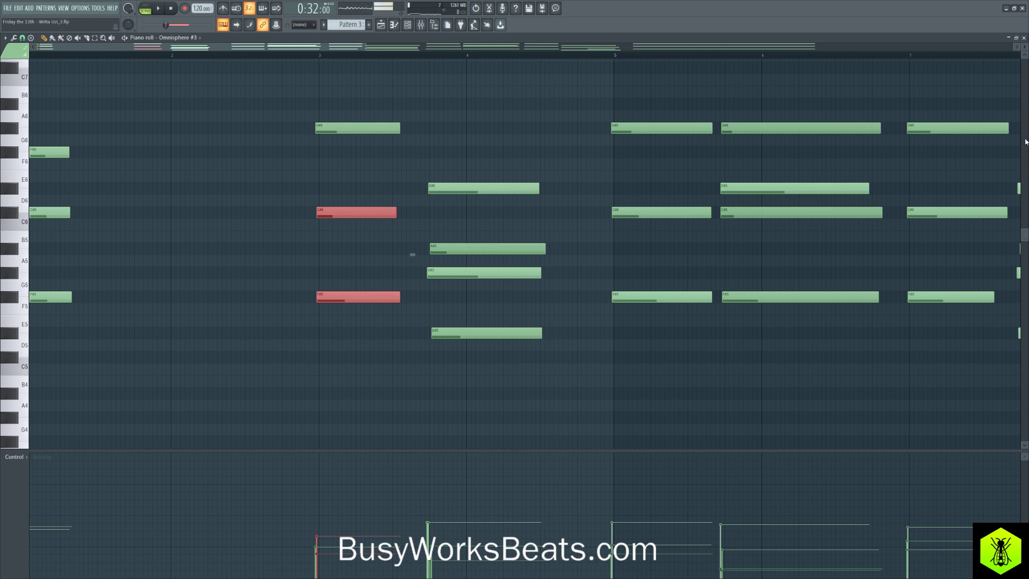
pyautogui.moveTo(291, 119); pyautogui.dragTo(344, 146)
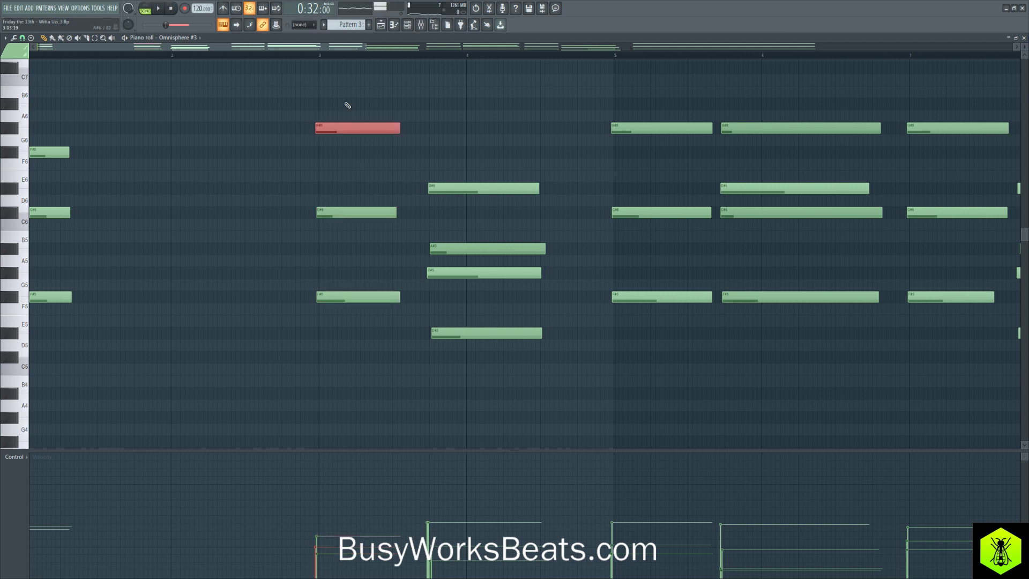
pyautogui.moveTo(347, 106); pyautogui.dragTo(361, 230)
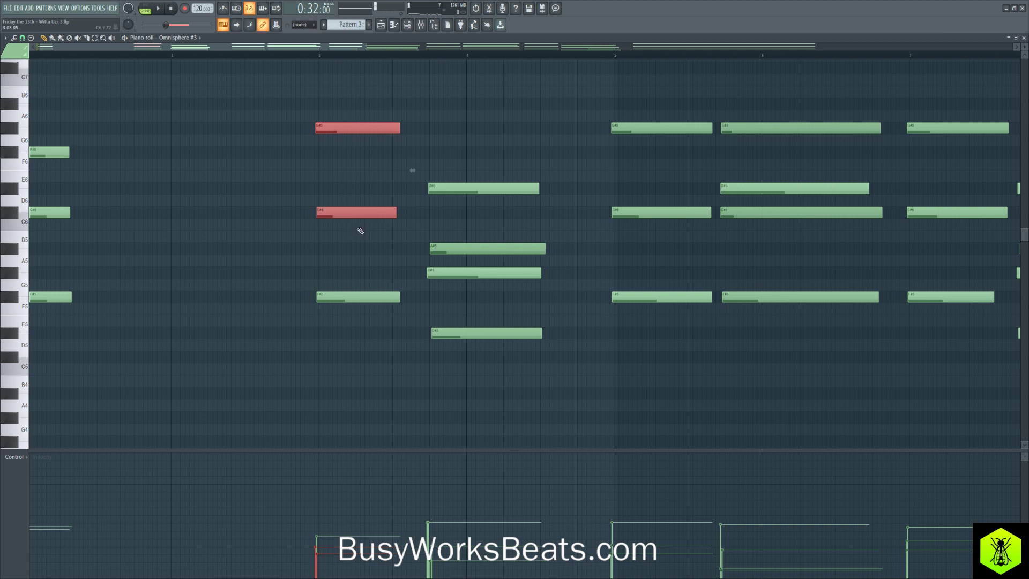
pyautogui.moveTo(328, 122); pyautogui.dragTo(328, 217)
pyautogui.moveTo(333, 126); pyautogui.dragTo(349, 236)
pyautogui.click(359, 256)
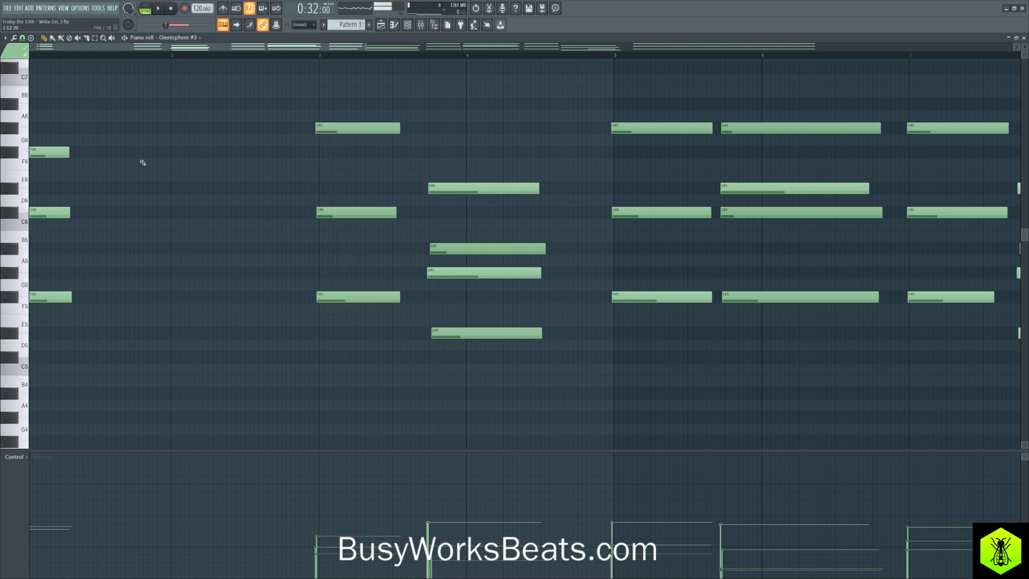
# - Highlight the whole chord at bar 3, narrow the selection to its F#5 and G#6 notes, and play the progression
pyautogui.moveTo(116, 117); pyautogui.dragTo(59, 310)
pyautogui.moveTo(307, 185); pyautogui.dragTo(349, 339)
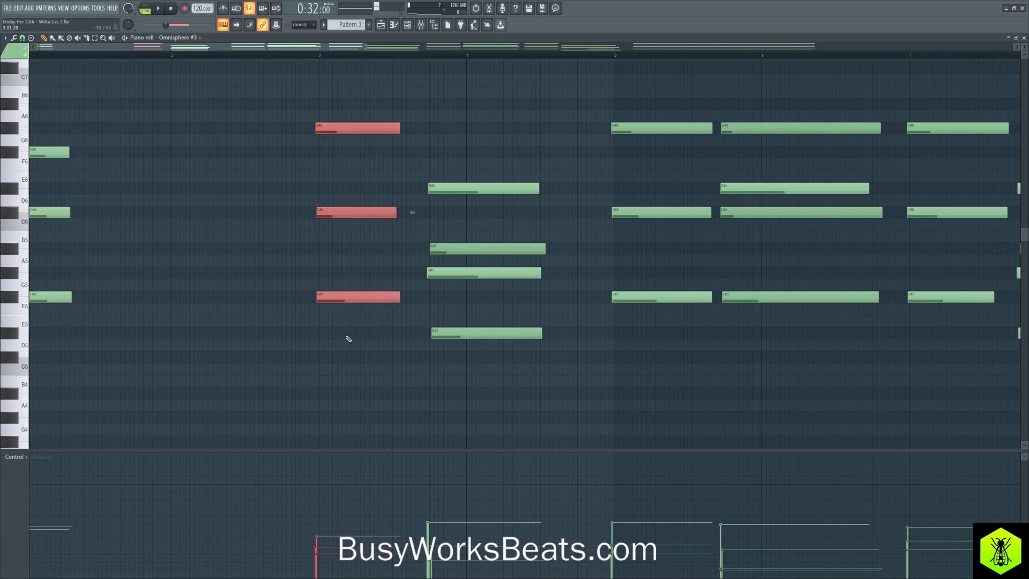
pyautogui.click(339, 298)
pyautogui.keyDown('shift'); pyautogui.click(356, 128); pyautogui.keyUp('shift')
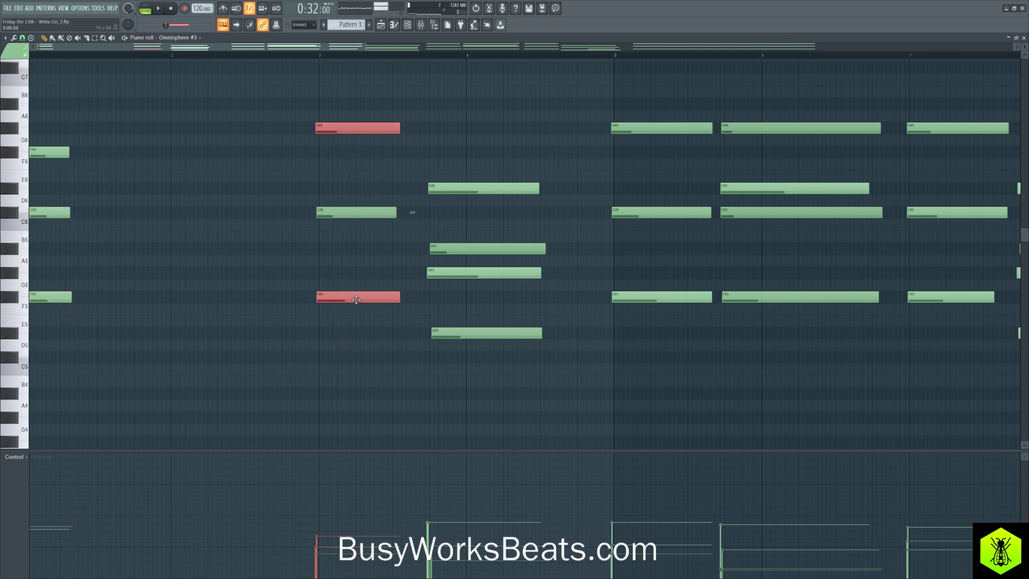
pyautogui.click(356, 365)
pyautogui.press('space')
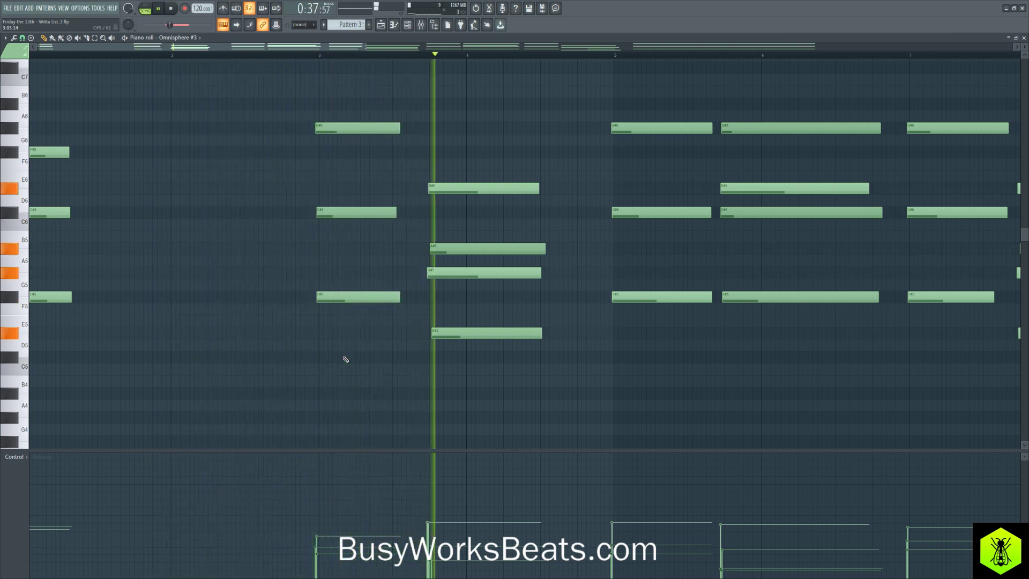
pyautogui.press('space')
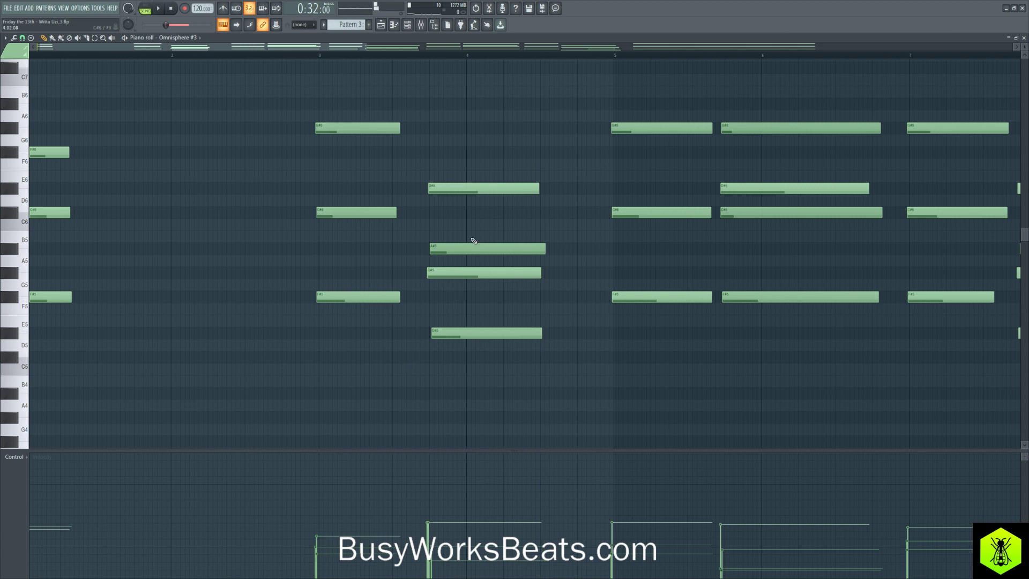
# - Examine the four-note chord just before bar 4 by selecting all its notes, then clear the selection
pyautogui.moveTo(476, 146); pyautogui.dragTo(514, 380)
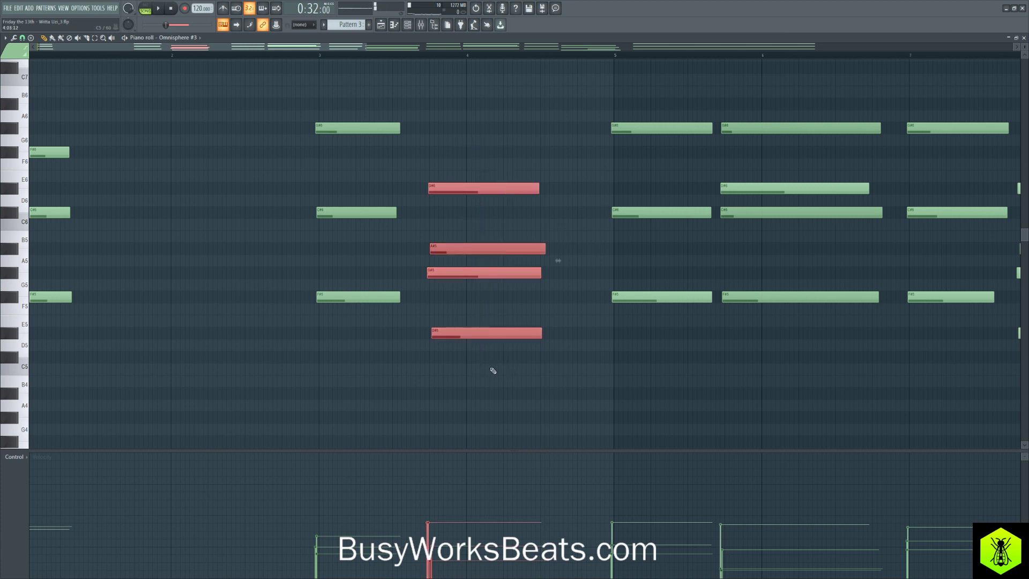
pyautogui.click(471, 292)
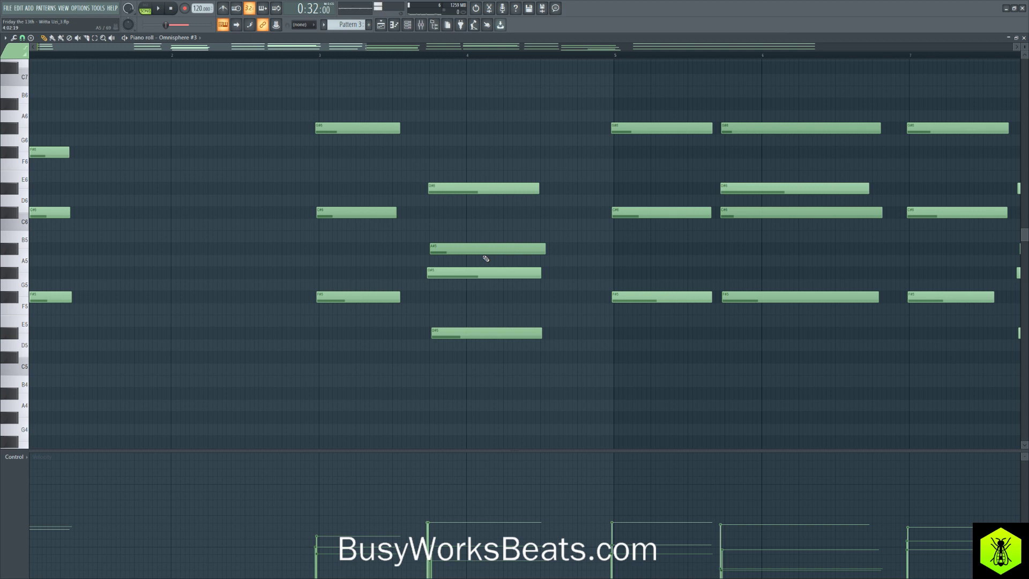
# - Examine the inner notes of the chord just before bar 4 by highlighting G#5, then A#5, then both together
pyautogui.moveTo(459, 267); pyautogui.dragTo(460, 271)
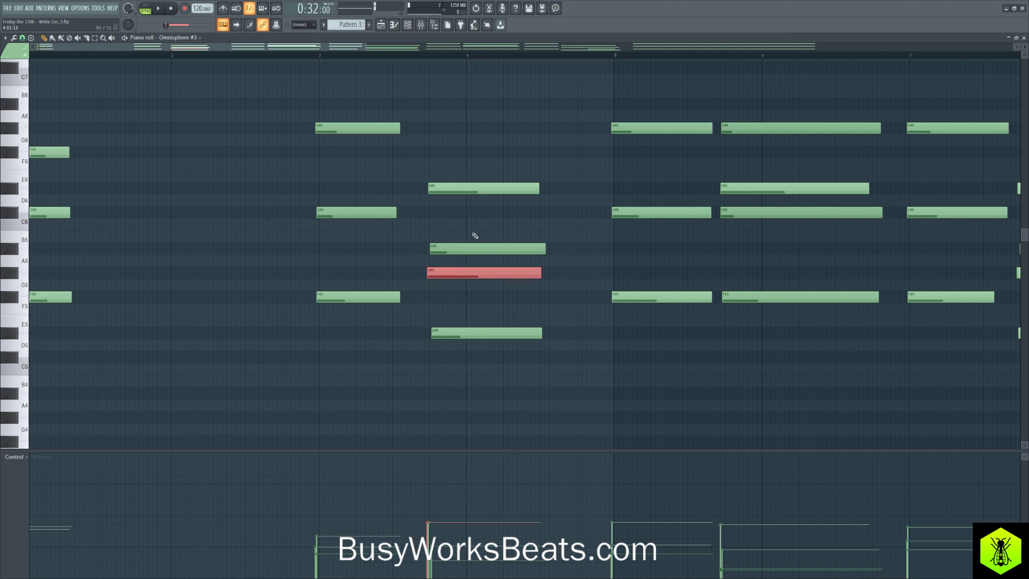
pyautogui.moveTo(444, 236); pyautogui.dragTo(474, 248)
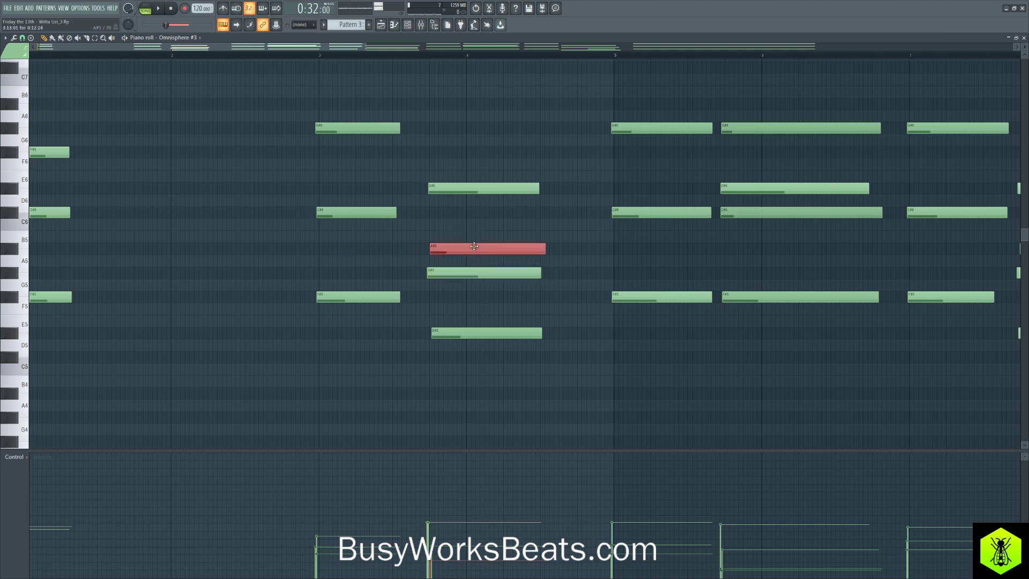
pyautogui.keyDown('ctrl'); pyautogui.click(482, 279); pyautogui.keyUp('ctrl')
pyautogui.keyDown('ctrl'); pyautogui.click(466, 248); pyautogui.keyUp('ctrl')
# - Highlight D#6 together with the chord's G#5 and A#5, narrow the selection to D#6 alone, and play the progression
pyautogui.moveTo(460, 159); pyautogui.dragTo(494, 319)
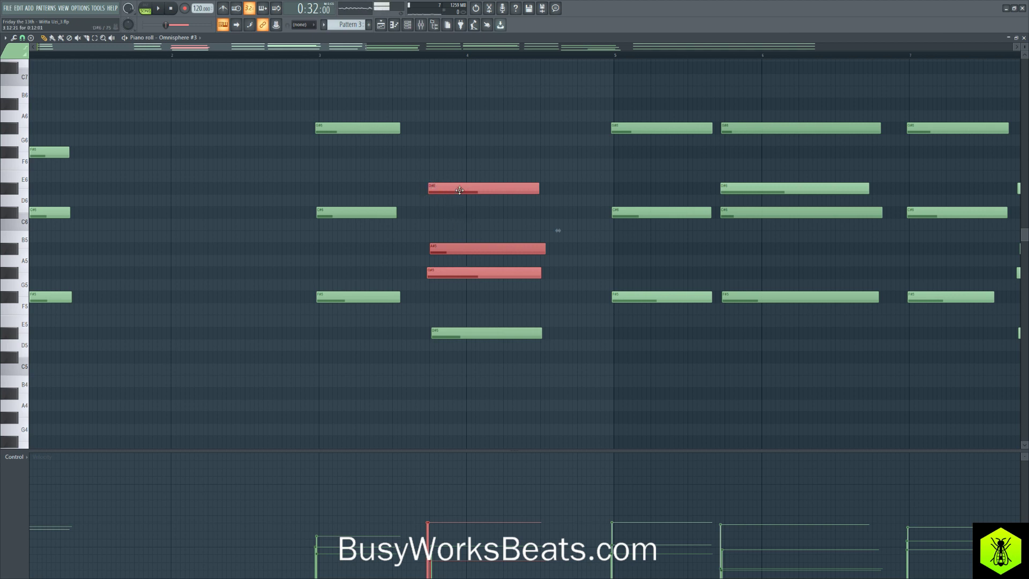
pyautogui.click(455, 275)
pyautogui.click(473, 188)
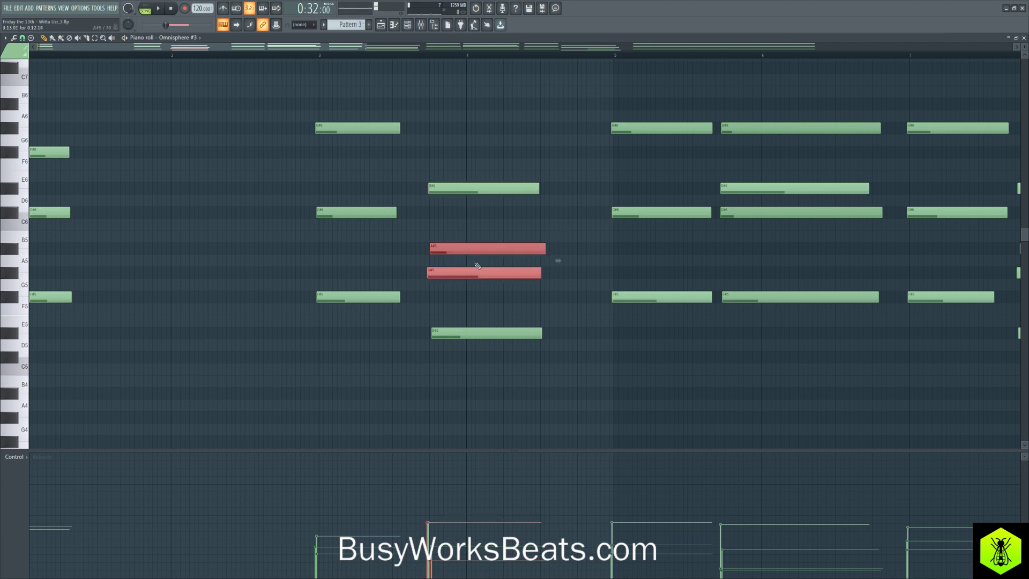
pyautogui.moveTo(476, 183); pyautogui.dragTo(467, 333)
pyautogui.moveTo(480, 212); pyautogui.dragTo(475, 184)
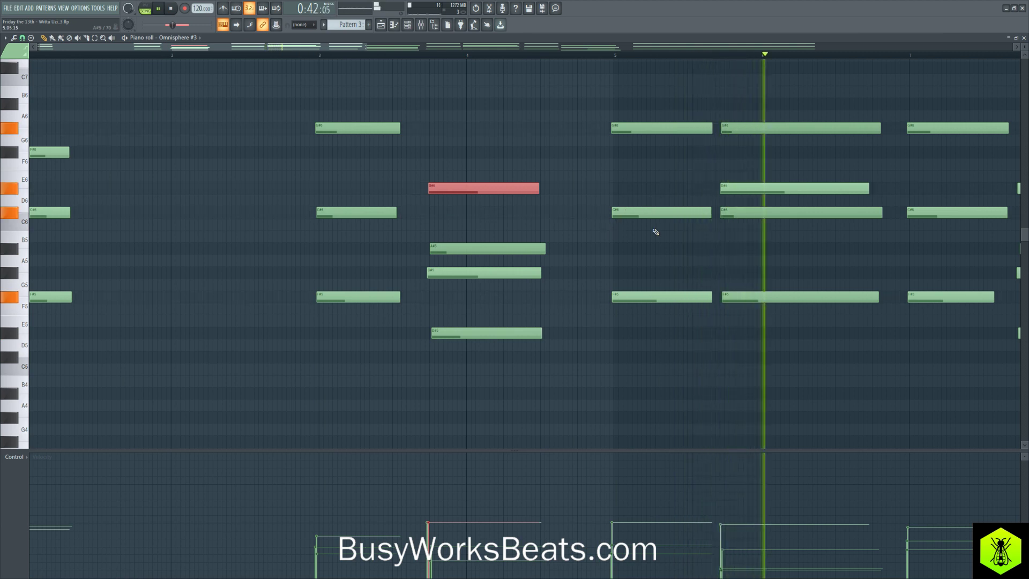
pyautogui.press('space')
# - Examine the three-note chord at bar 5 and the four-note chord after it by highlighting their notes, then clear the selection
pyautogui.moveTo(655, 313); pyautogui.dragTo(655, 129)
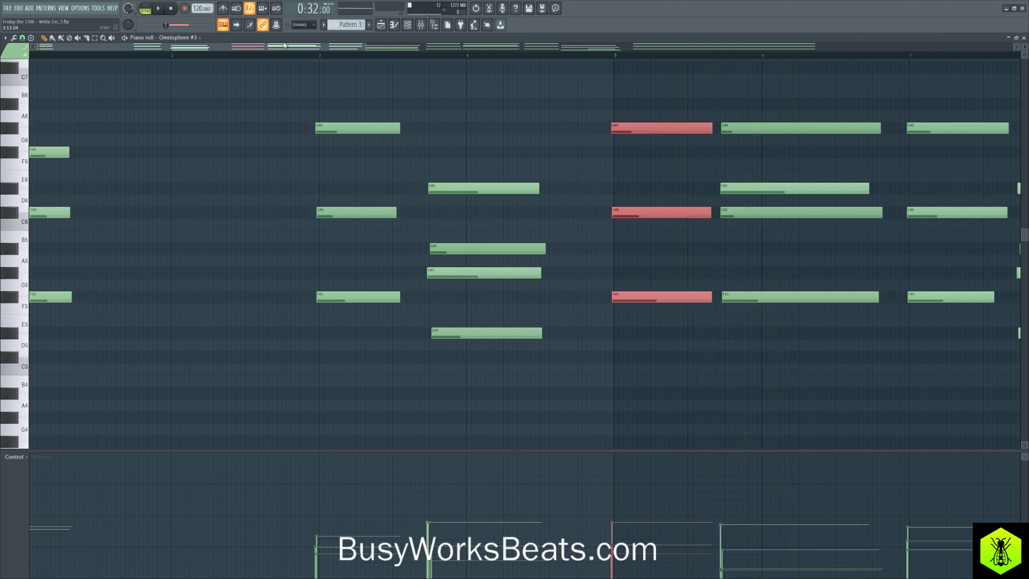
pyautogui.moveTo(267, 48); pyautogui.dragTo(381, 74)
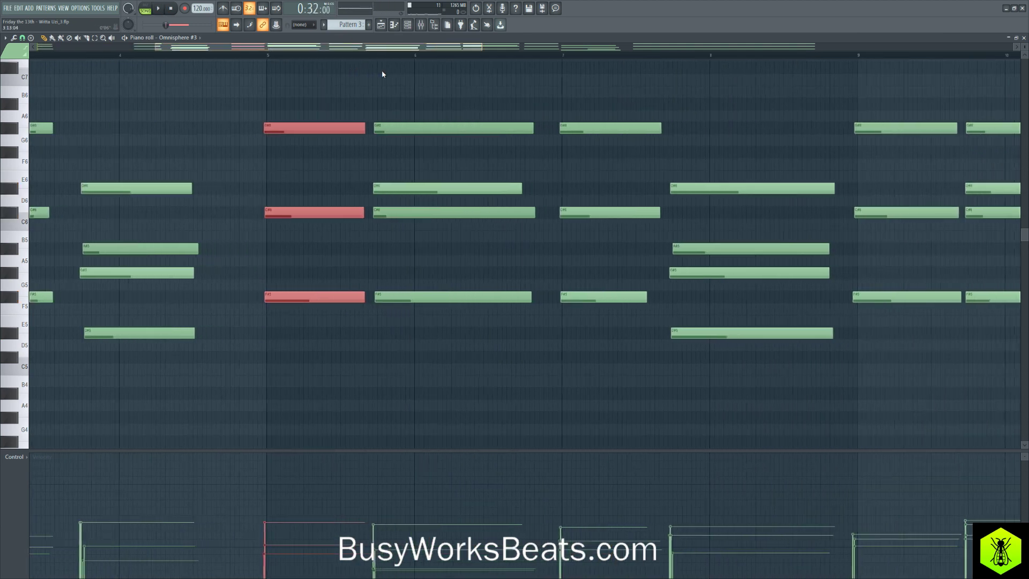
pyautogui.moveTo(388, 172); pyautogui.dragTo(408, 217)
pyautogui.moveTo(375, 110); pyautogui.dragTo(427, 305)
pyautogui.click(451, 346)
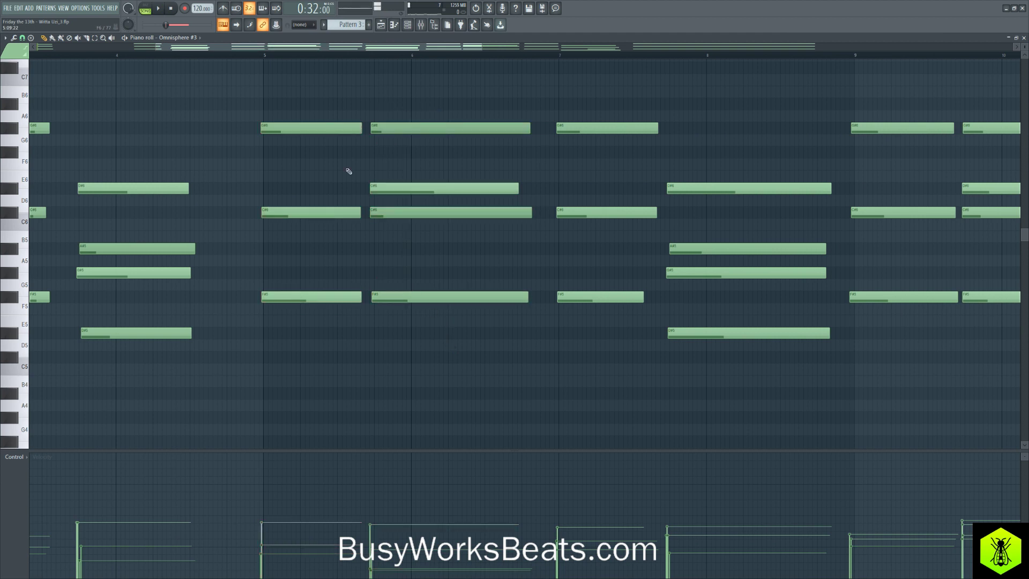
# - Show the whole of Pattern 3, play it from the start, then return to the playlist and stop playback
pyautogui.scroll(-6, 331, 62)
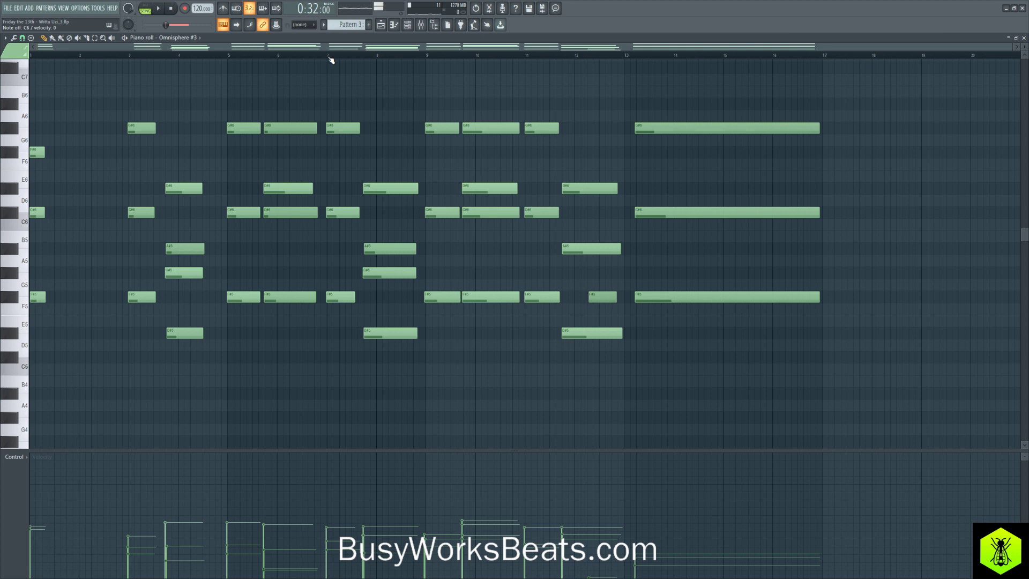
pyautogui.click(165, 9)
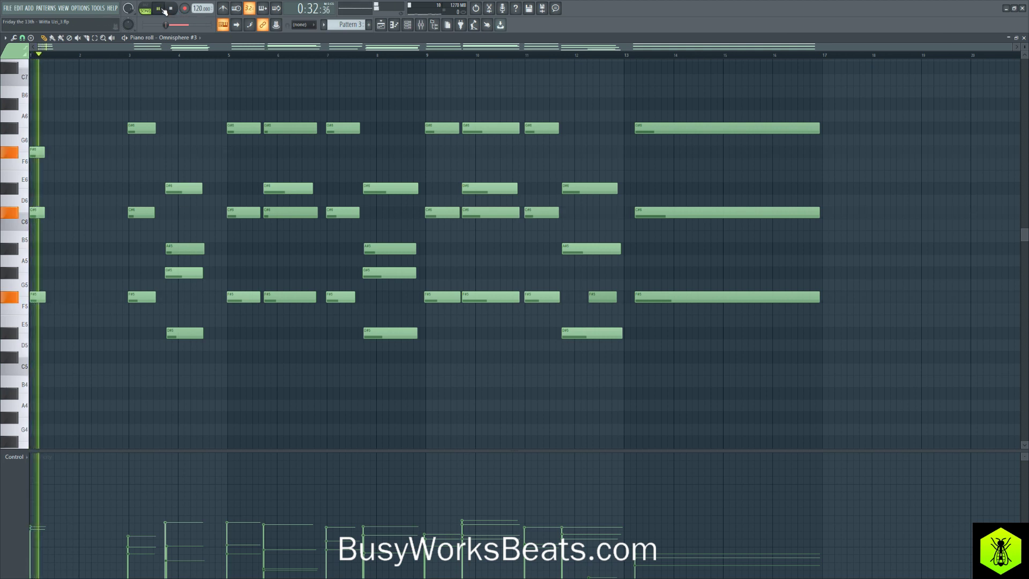
pyautogui.click(1009, 40)
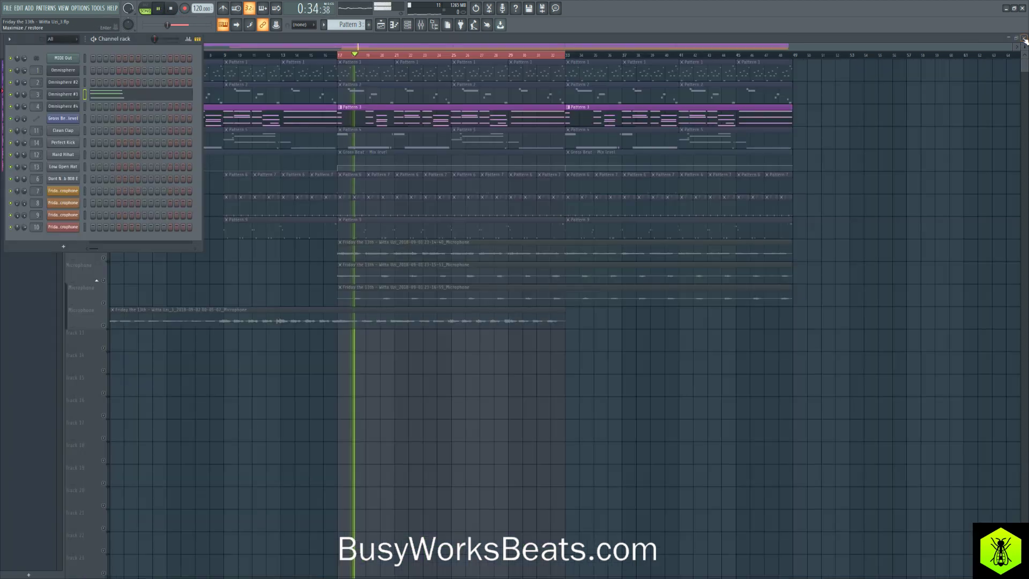
pyautogui.click(172, 9)
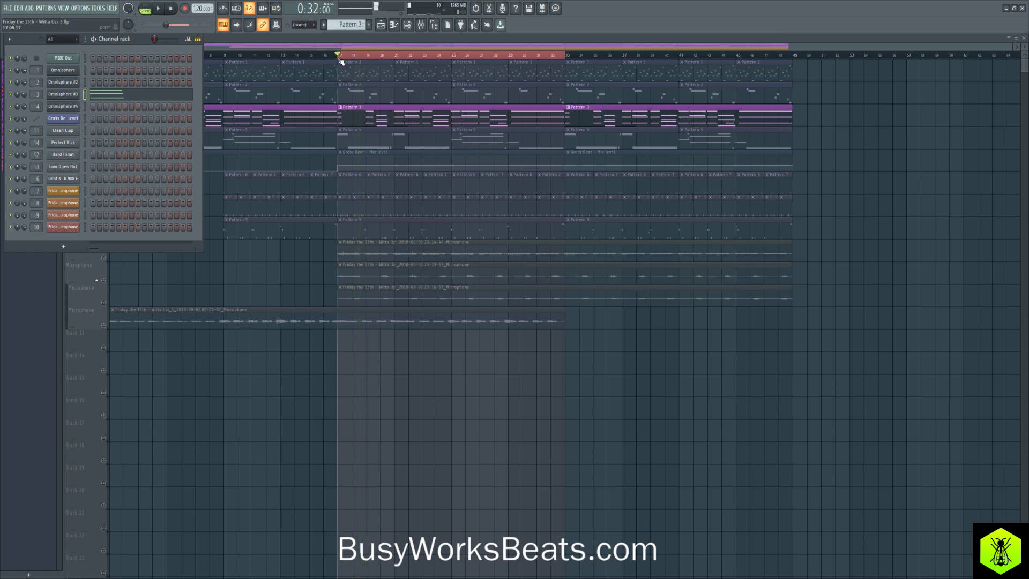
# - Hide the channel rack, unsolo Track 3 and play the arrangement with all the other tracks
pyautogui.press('F6')
pyautogui.rightClick(104, 123)
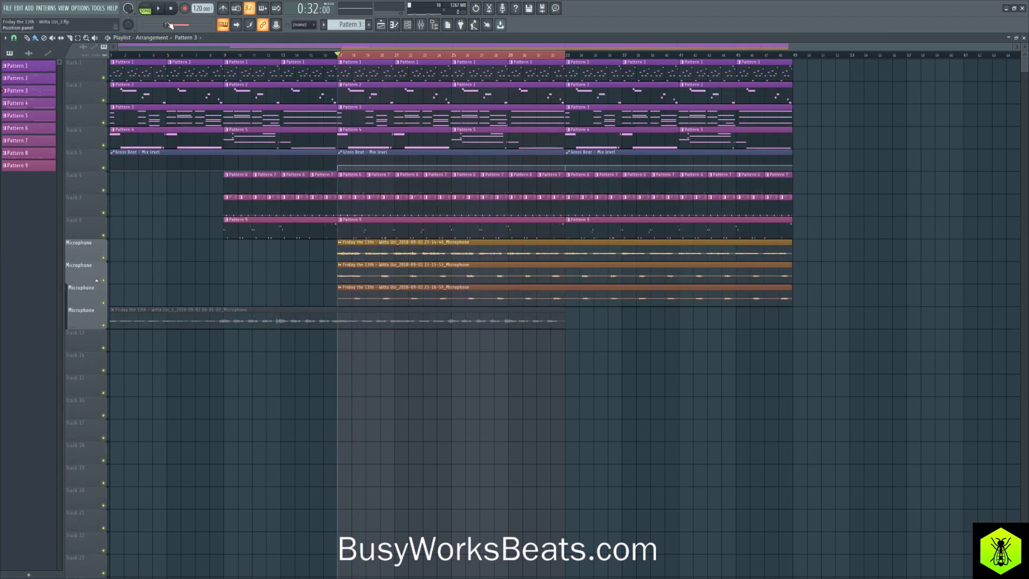
pyautogui.click(159, 9)
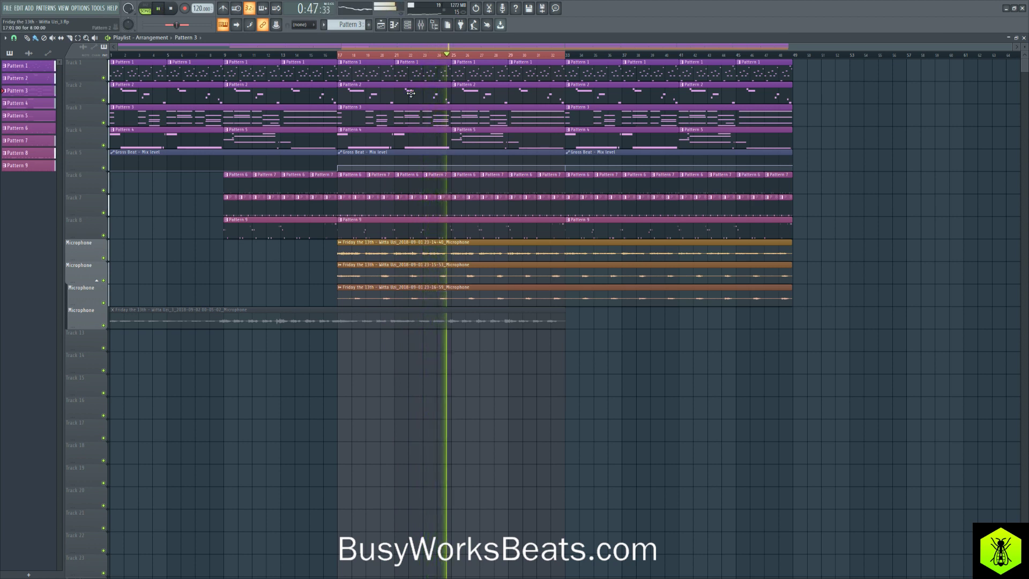
# - Open Pattern 5 in the piano roll, transpose its long A#5 note up one octave, and stop playback
pyautogui.doubleClick(484, 141)
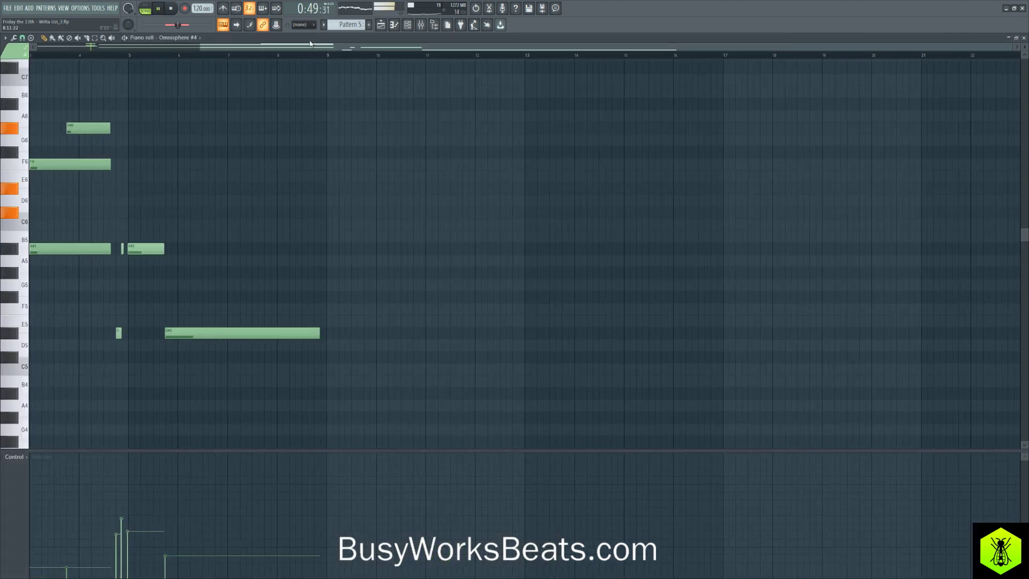
pyautogui.moveTo(289, 45); pyautogui.dragTo(236, 46)
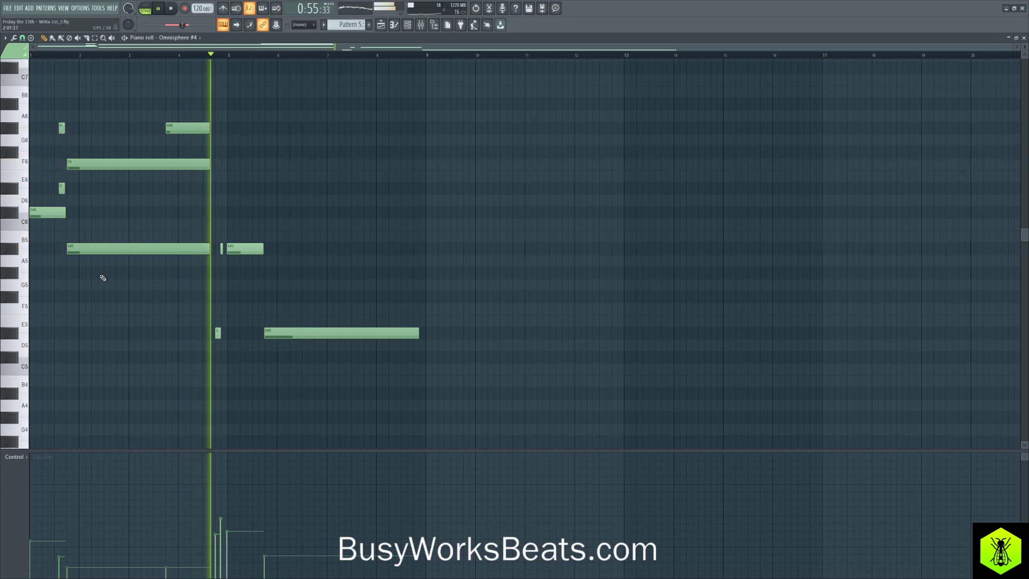
pyautogui.keyDown('ctrl'); pyautogui.click(99, 248); pyautogui.keyUp('ctrl')
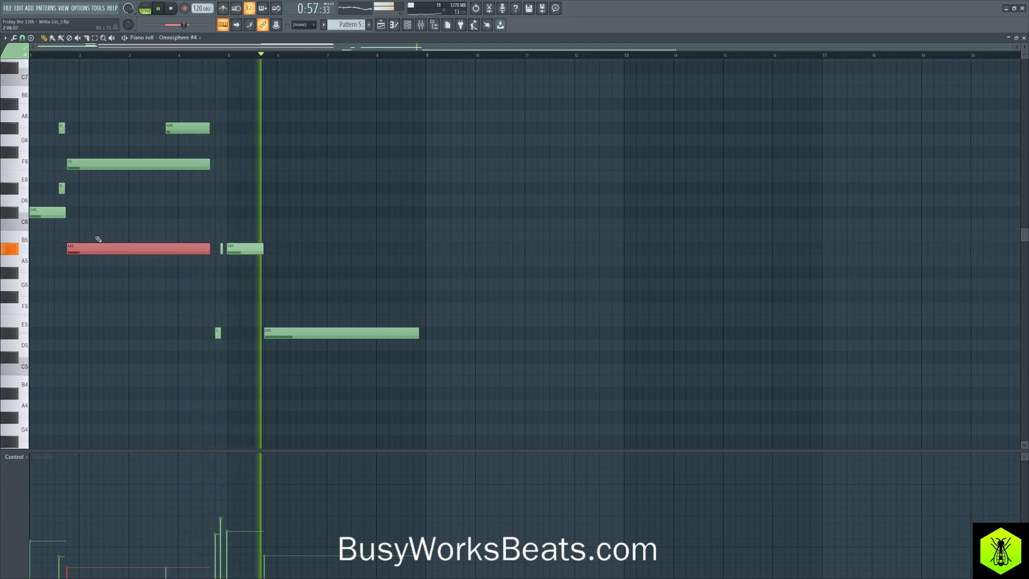
pyautogui.hotkey('ctrl', 'Up')
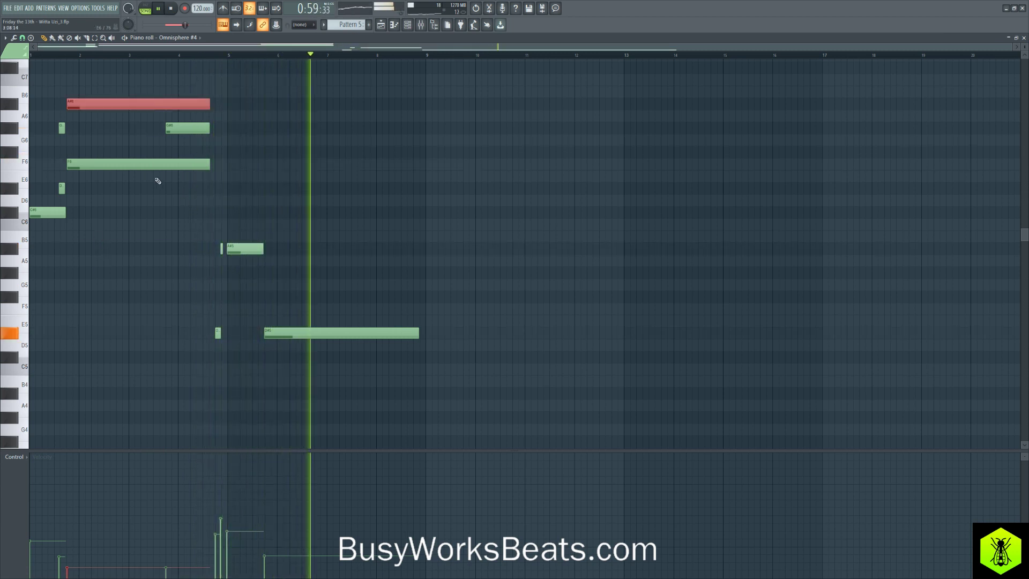
pyautogui.press('space')
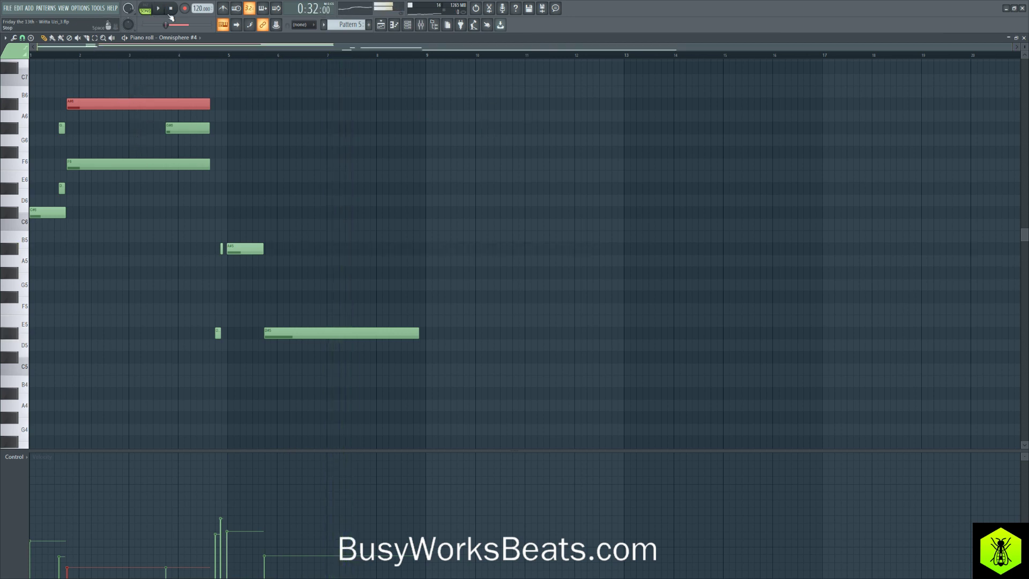
# - Solo the Omnisphere #4 channel in the channel rack, clear the note selection, and return to the playlist
pyautogui.click(409, 26)
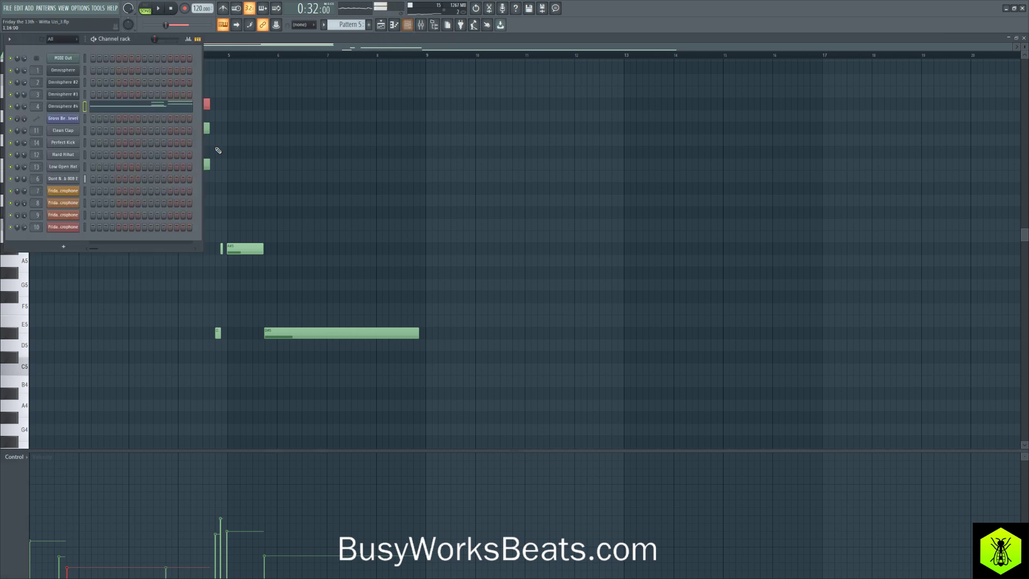
pyautogui.rightClick(19, 108)
pyautogui.click(425, 184)
pyautogui.click(409, 27)
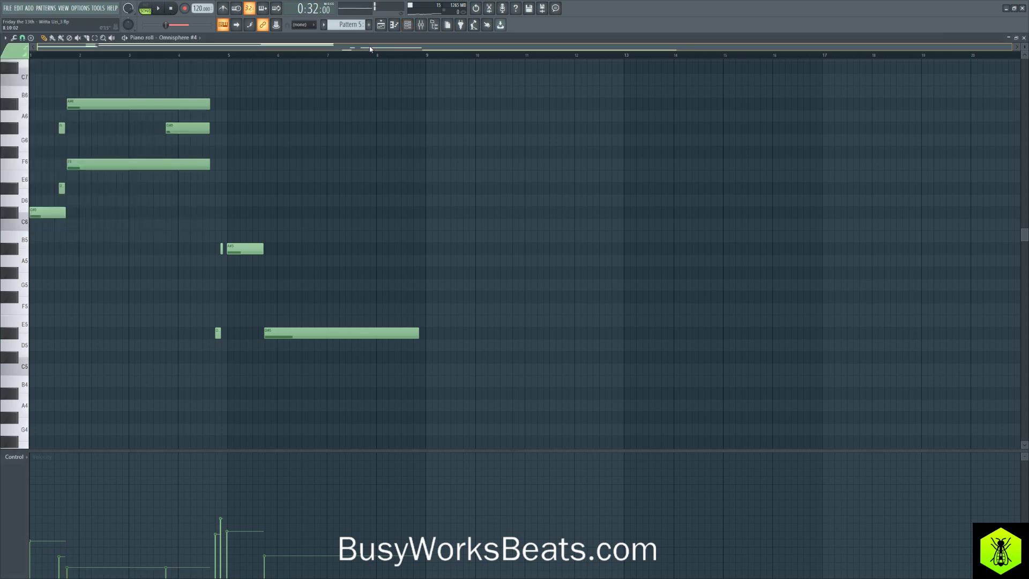
pyautogui.click(1024, 38)
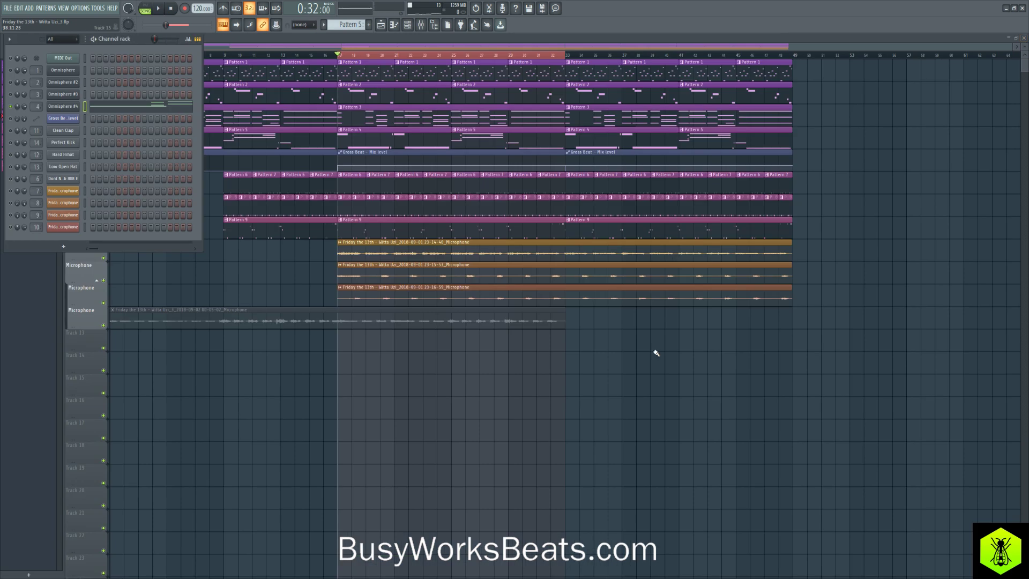
# - Open Pattern 4 in the piano roll, play it back while examining its notes, then return to the playlist and stop
pyautogui.doubleClick(396, 131)
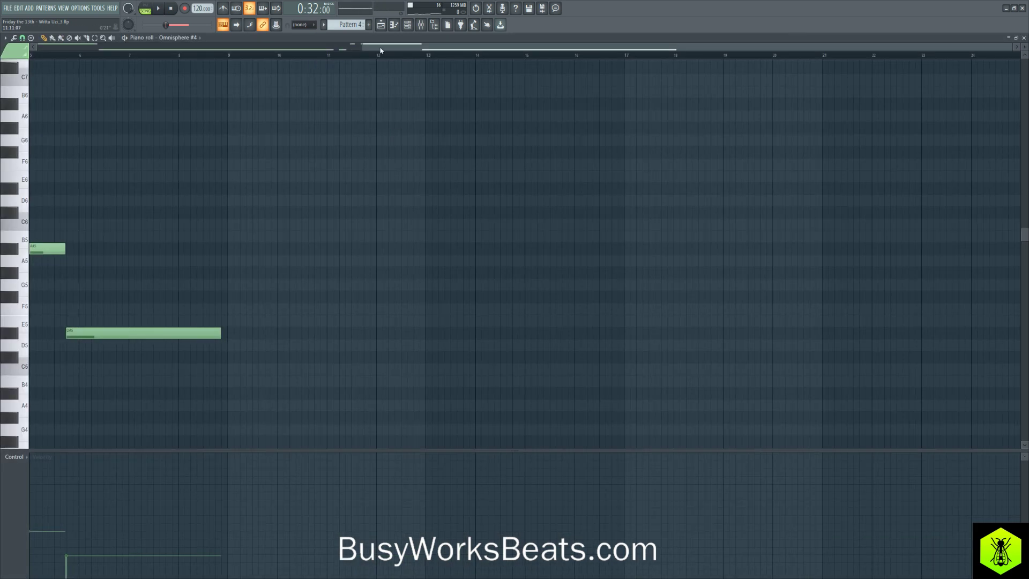
pyautogui.moveTo(380, 50); pyautogui.dragTo(56, 46)
pyautogui.press('space')
pyautogui.scroll(-4, 221, 197)
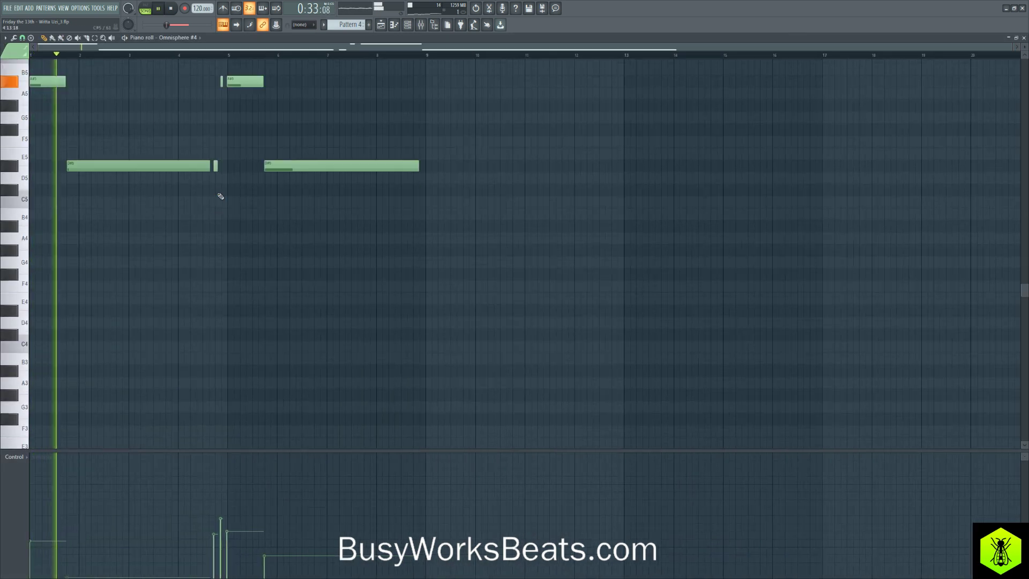
pyautogui.scroll(-2, 224, 198)
pyautogui.scroll(5, 246, 206)
pyautogui.scroll(-4, 258, 216)
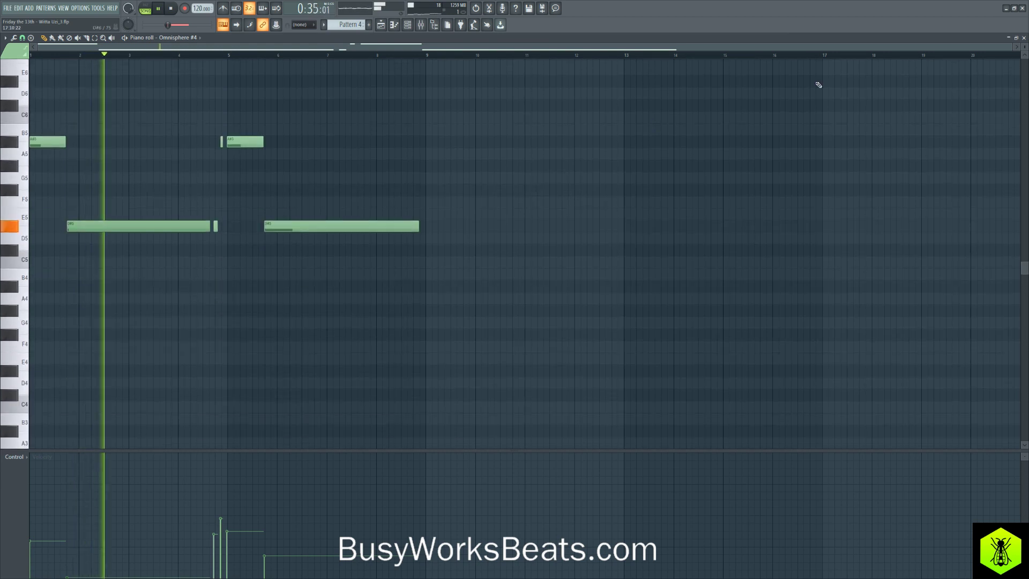
pyautogui.click(1024, 38)
pyautogui.press('space')
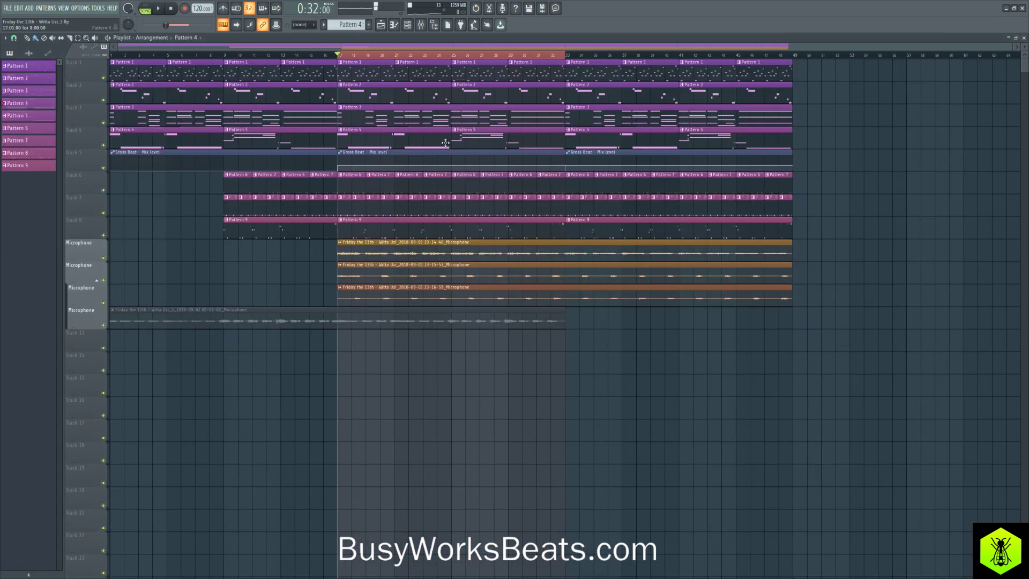
# - Set the playlist time selection to bars 25 to 33 and open that section's Pattern 5 from its beginning in the piano roll
pyautogui.doubleClick(478, 130)
pyautogui.click(1024, 39)
pyautogui.moveTo(457, 56); pyautogui.dragTo(564, 75)
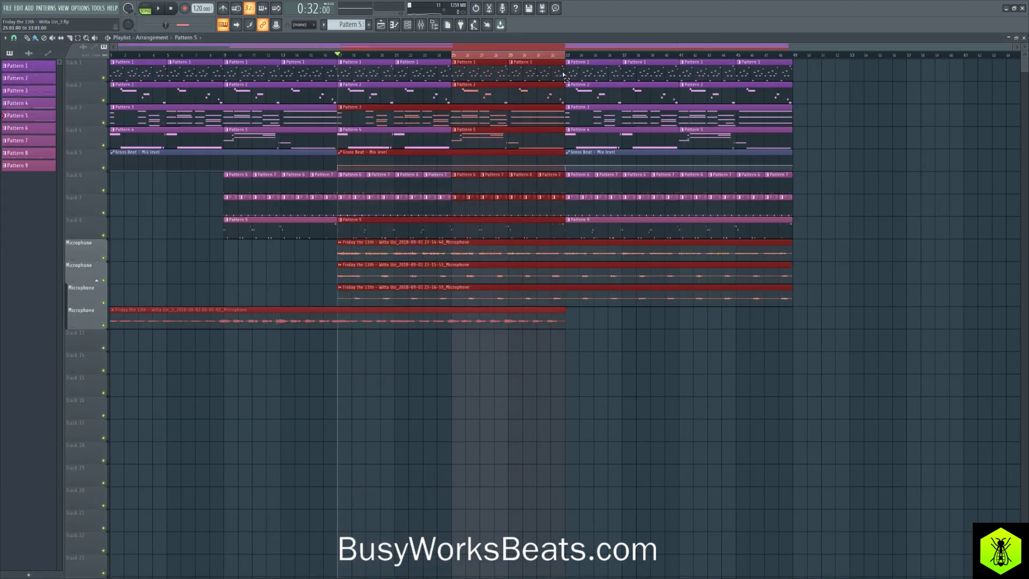
pyautogui.doubleClick(472, 131)
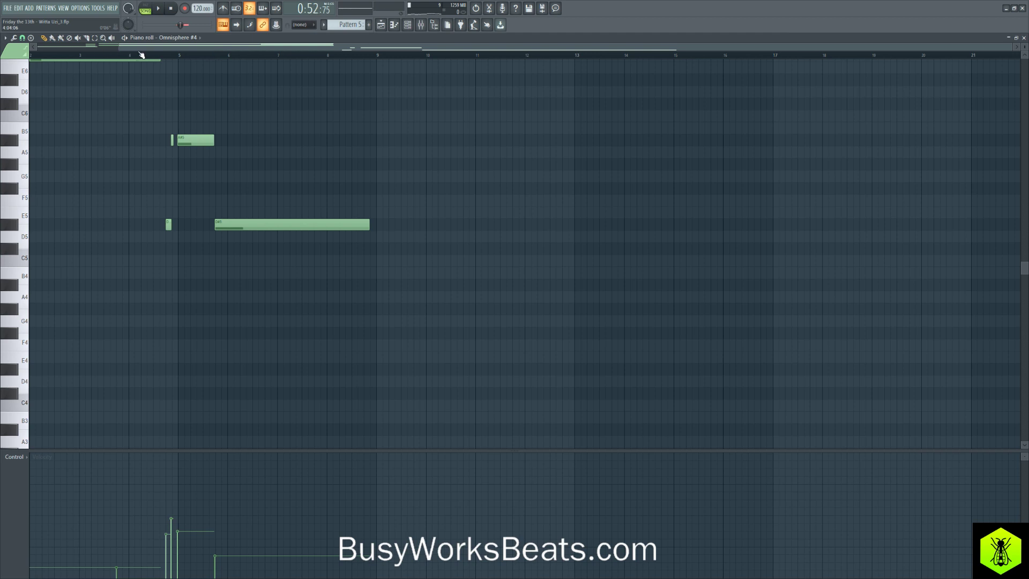
pyautogui.hscroll(-2, 141, 54)
pyautogui.scroll(5, 114, 179)
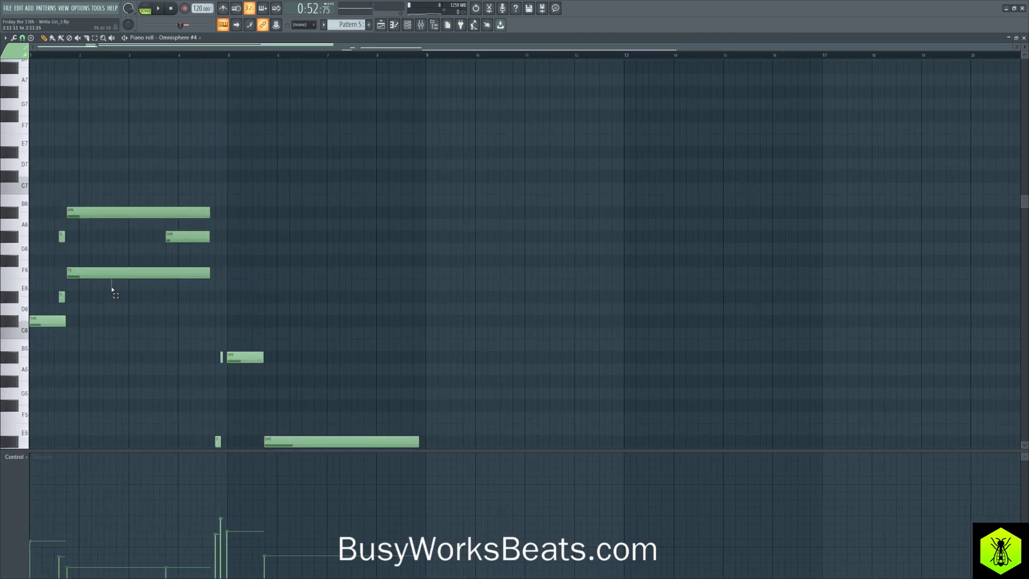
# - Highlight Pattern 5's long F6 and A#6 notes, then try A#6 one octave lower and move it back up
pyautogui.moveTo(112, 288); pyautogui.dragTo(111, 272)
pyautogui.moveTo(110, 228); pyautogui.dragTo(110, 214)
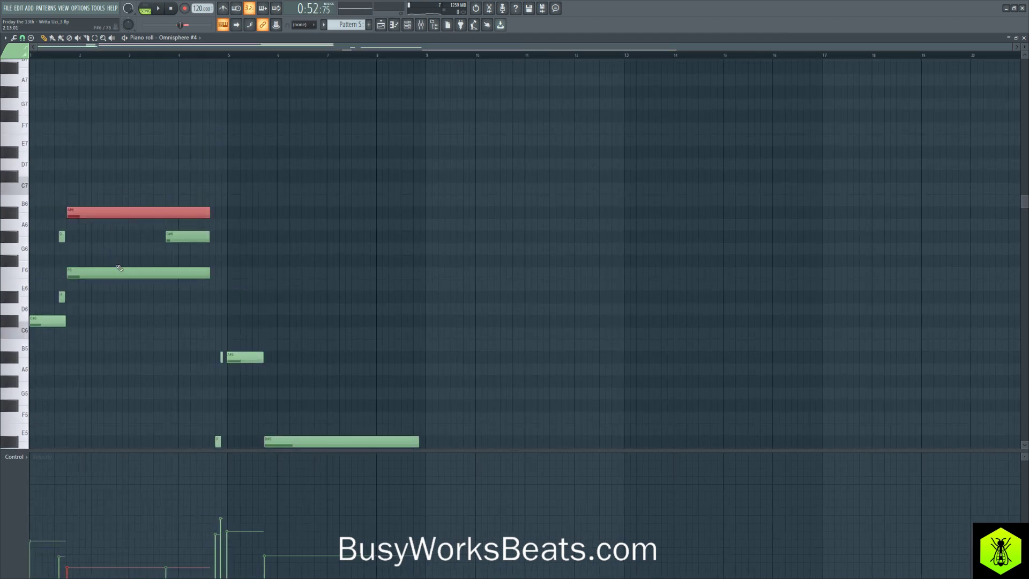
pyautogui.hotkey('ctrl', 'Down')
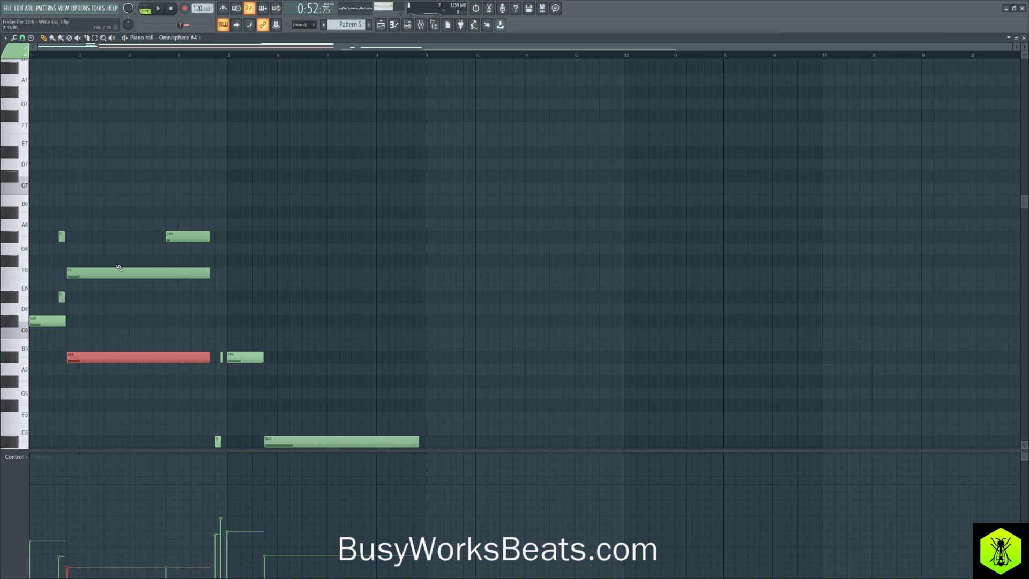
pyautogui.hotkey('ctrl', 'Up')
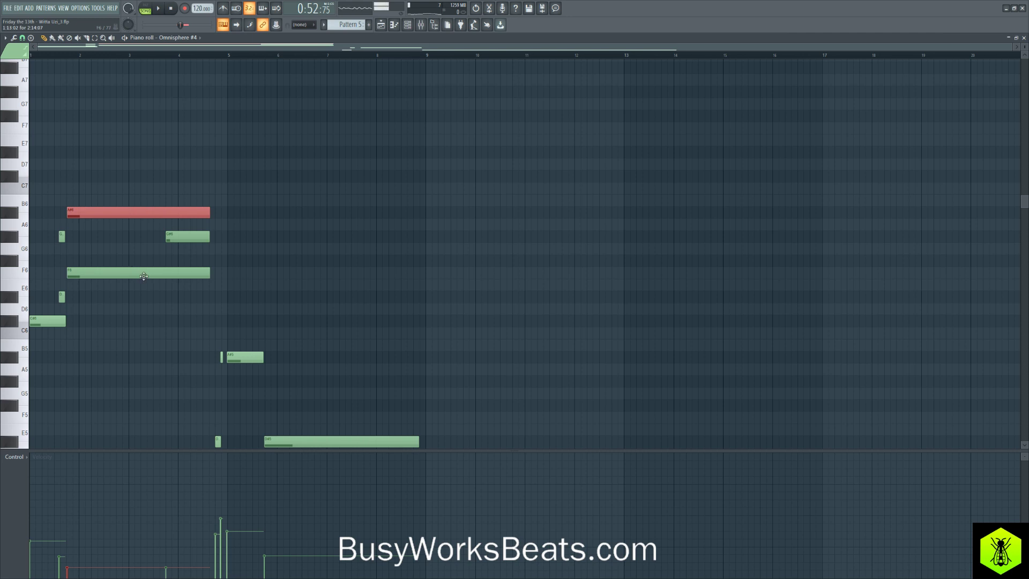
# - Play Pattern 5's long F6 and A#6 notes, stop playback, and highlight the short D#6 and G#6 notes in bar 1
pyautogui.press('space')
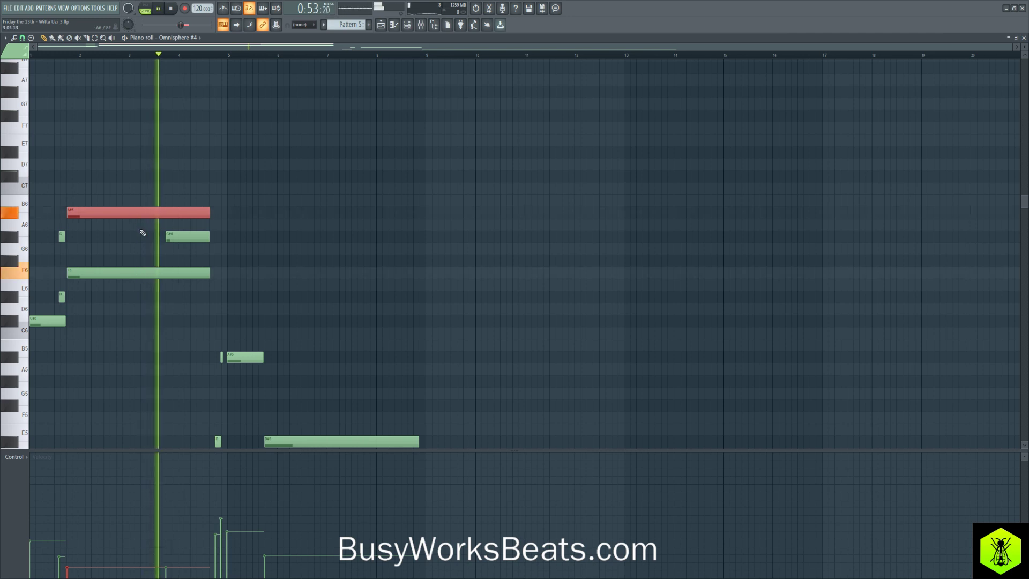
pyautogui.click(170, 10)
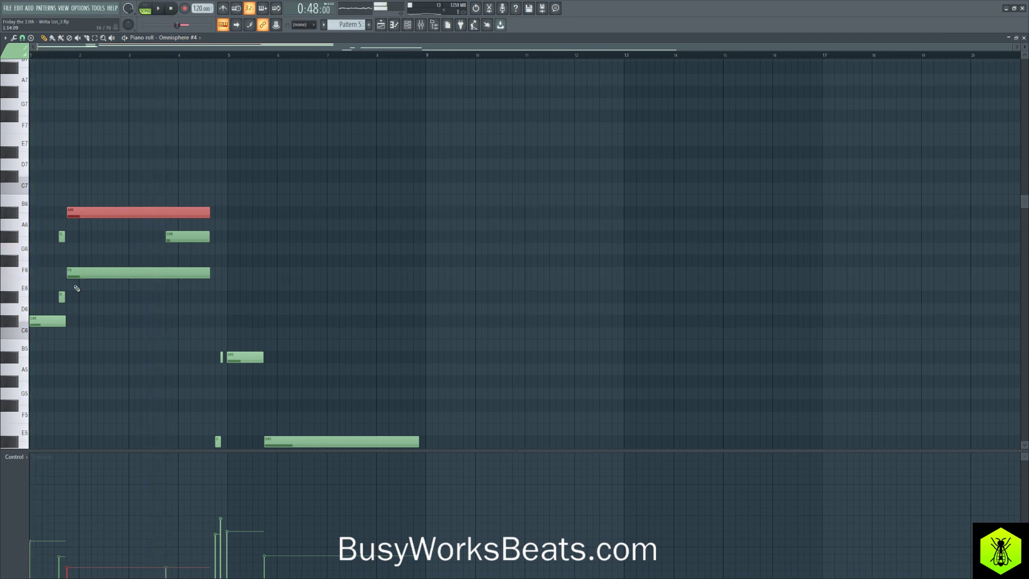
pyautogui.moveTo(61, 295); pyautogui.dragTo(63, 243)
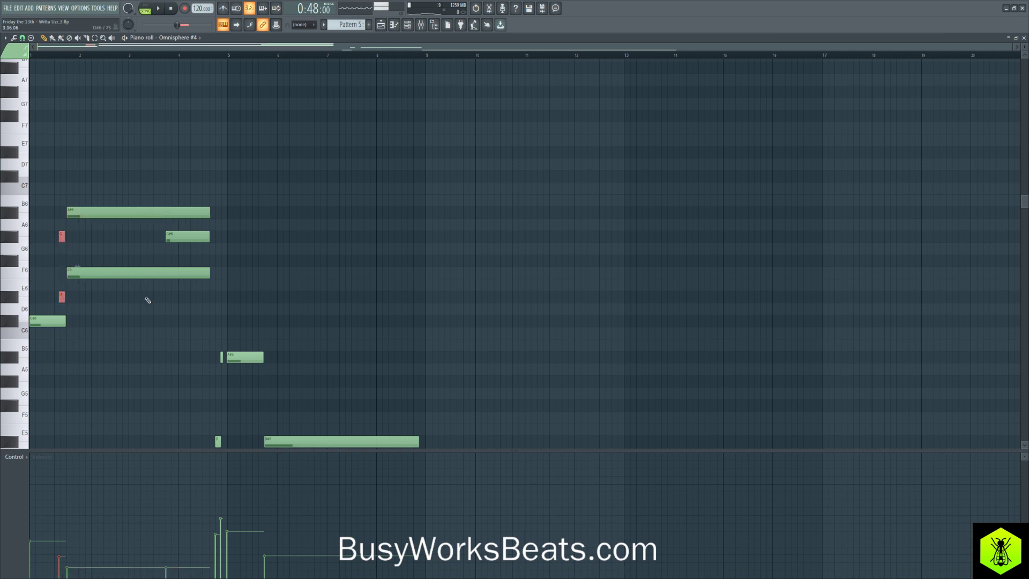
# - Play Pattern 5's opening, add the long F6 and A#6 notes to the highlighted short D#6 and G#6 notes, and replay them
pyautogui.press('space')
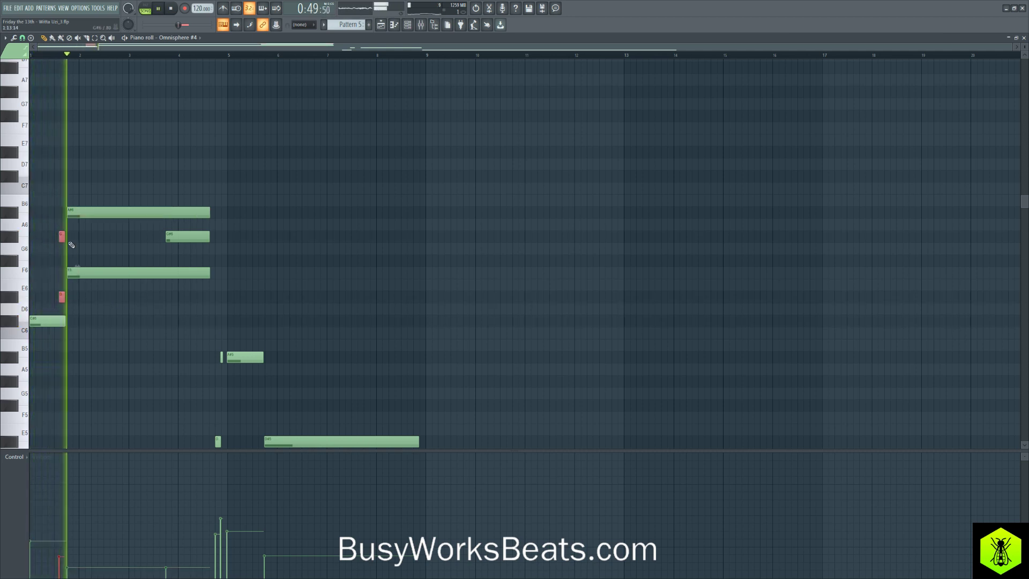
pyautogui.press('space')
pyautogui.moveTo(60, 183); pyautogui.dragTo(101, 310)
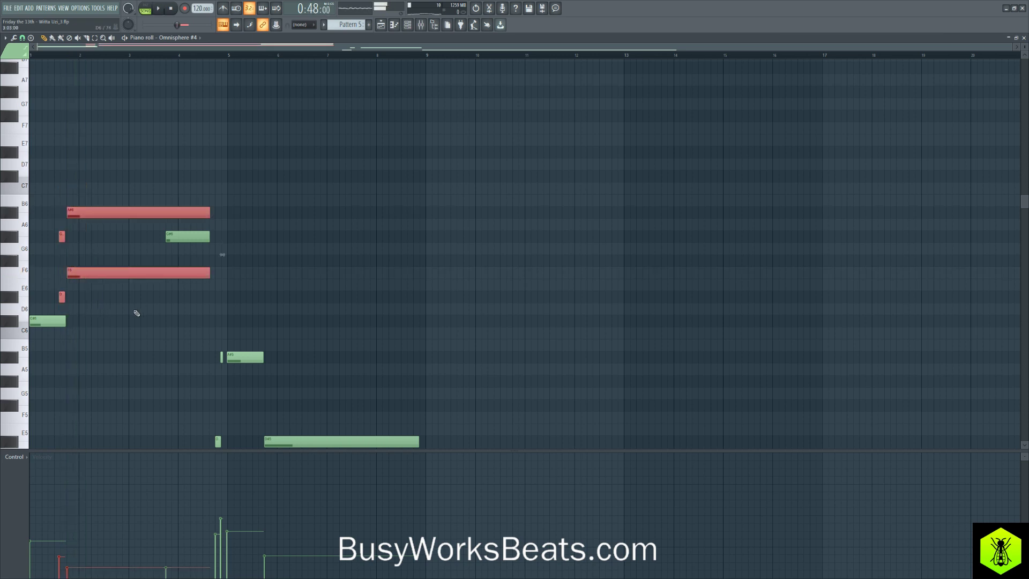
pyautogui.scroll(-3, 215, 271)
pyautogui.press('space')
pyautogui.scroll(-1, 214, 270)
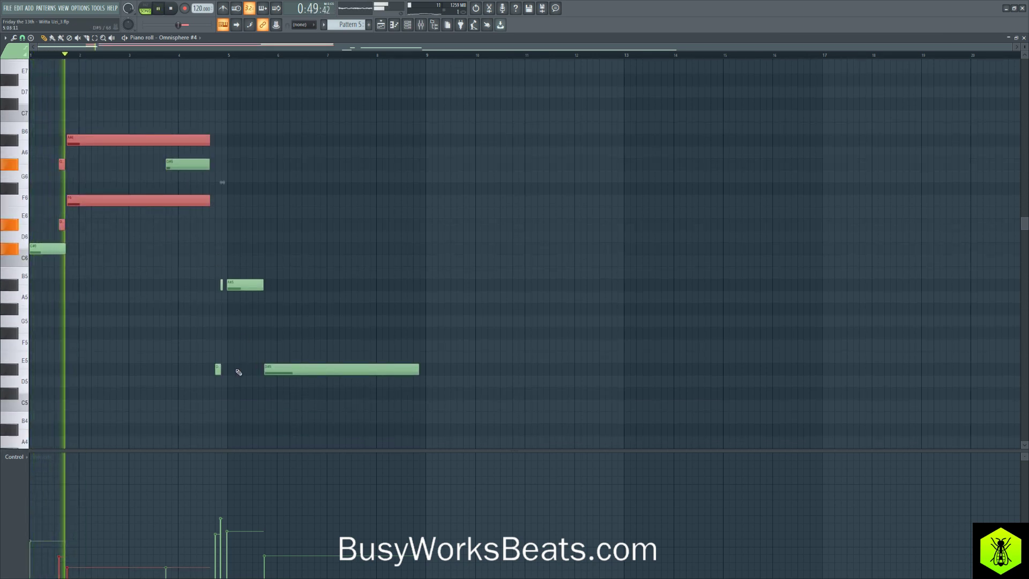
# - Try the short D#5 note just before bar 5 one octave higher, highlight it with the neighbouring A#5, and move it back down
pyautogui.moveTo(234, 364); pyautogui.dragTo(204, 375)
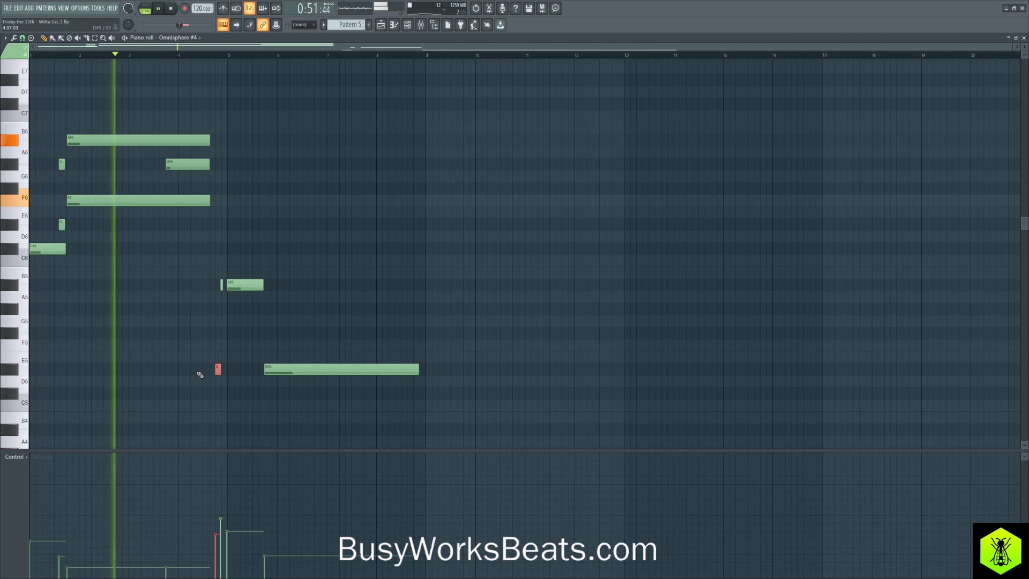
pyautogui.hotkey('ctrl', 'Up')
pyautogui.press('space')
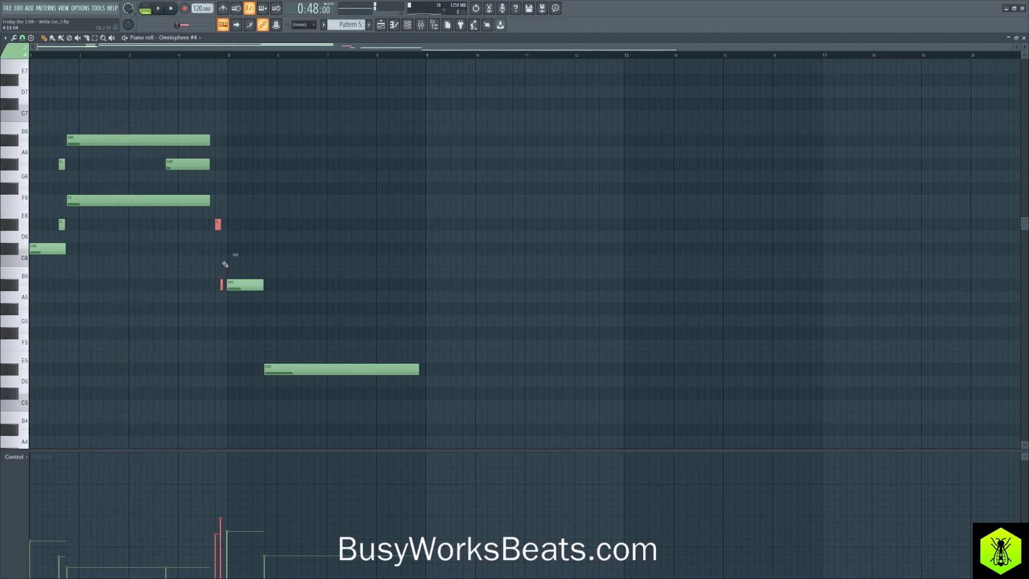
pyautogui.moveTo(213, 219); pyautogui.dragTo(220, 231)
# - Play Pattern 5 from its beginning while examining its notes, return to the playlist, and stop playback
pyautogui.press('space')
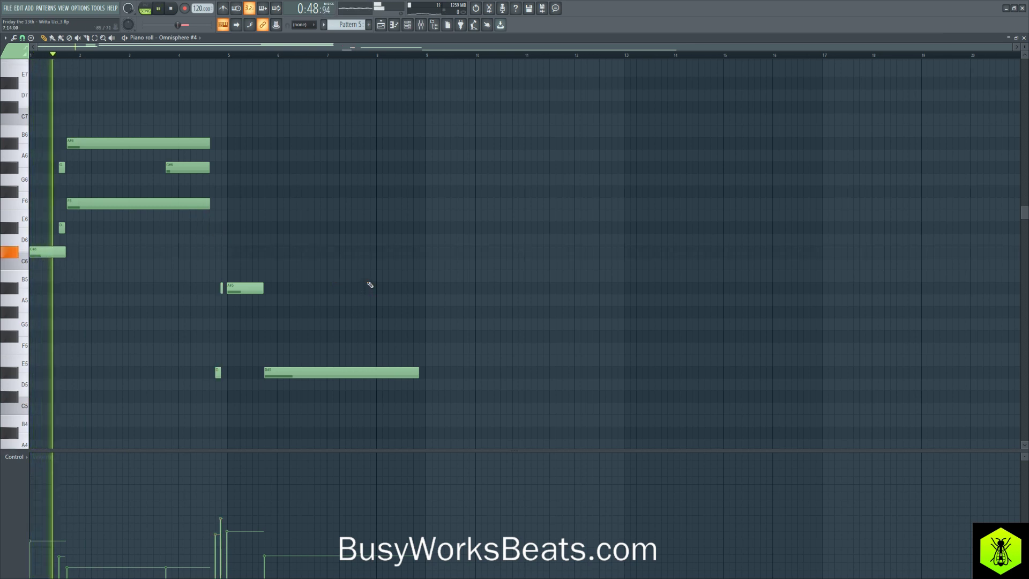
pyautogui.scroll(-8, 370, 285)
pyautogui.scroll(8, 364, 284)
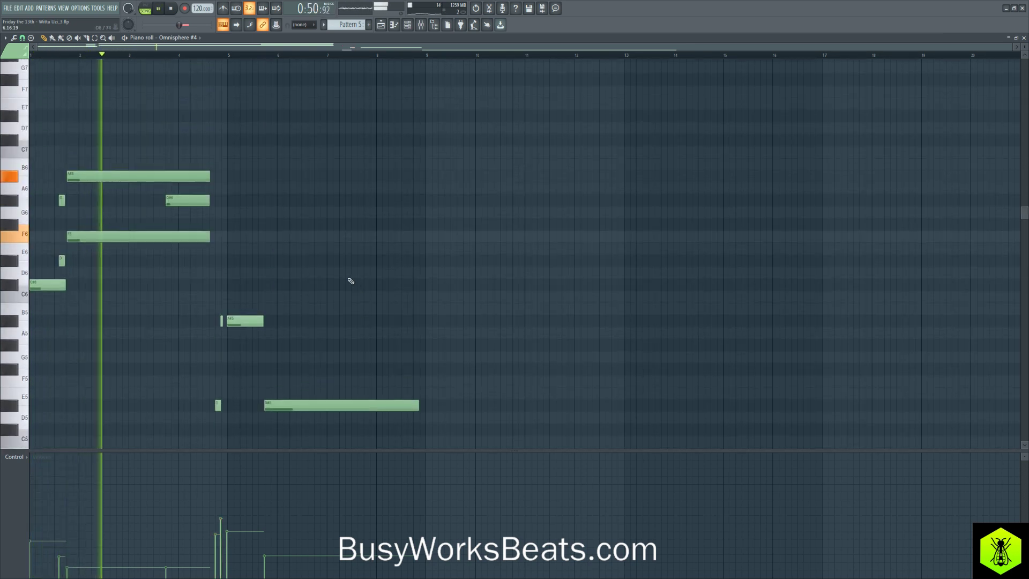
pyautogui.press('F5')
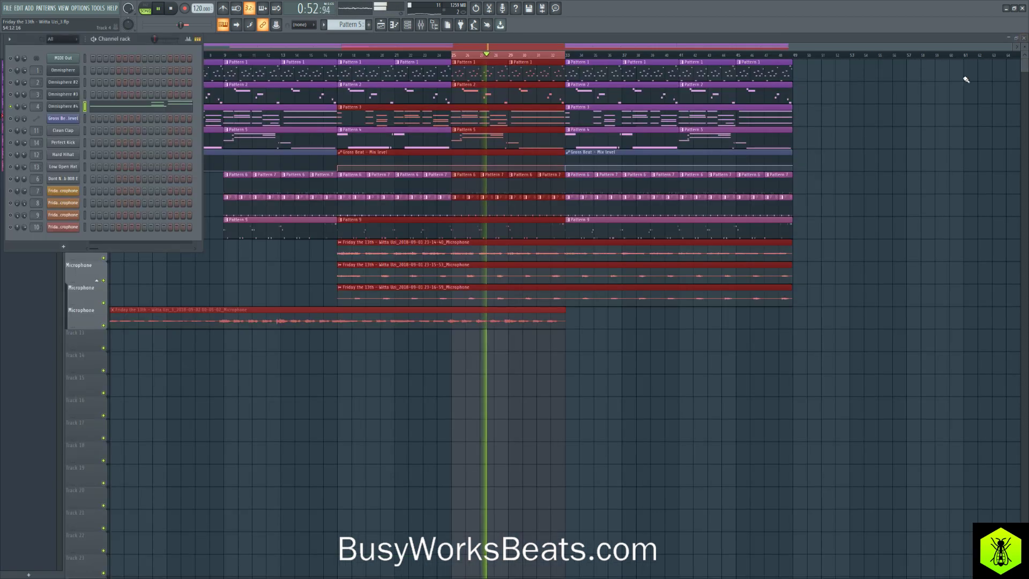
pyautogui.press('space')
# - Replace the playlist time selection with bars 17 to 33 and start playing that section
pyautogui.click(475, 60)
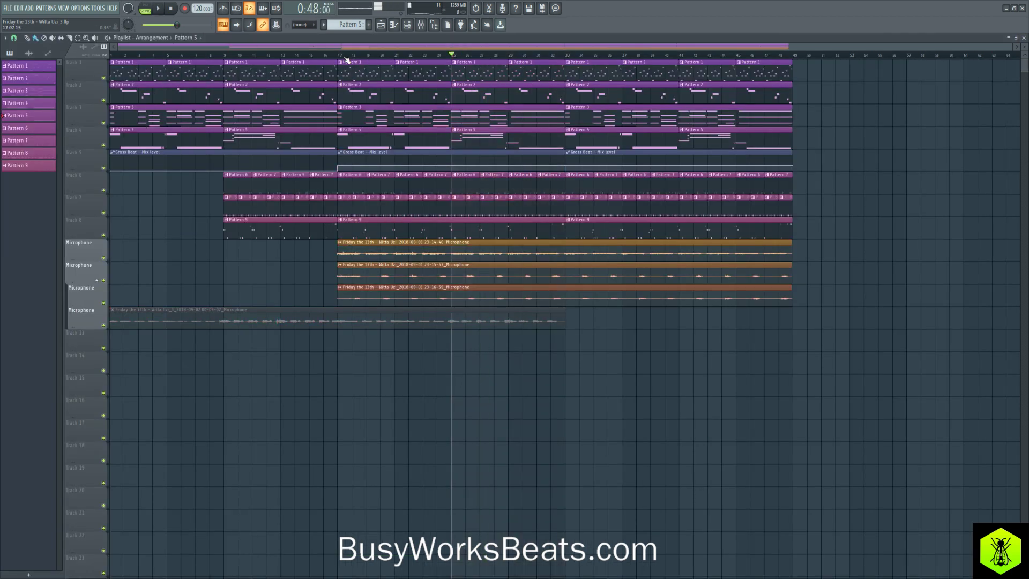
pyautogui.moveTo(342, 60); pyautogui.dragTo(564, 67)
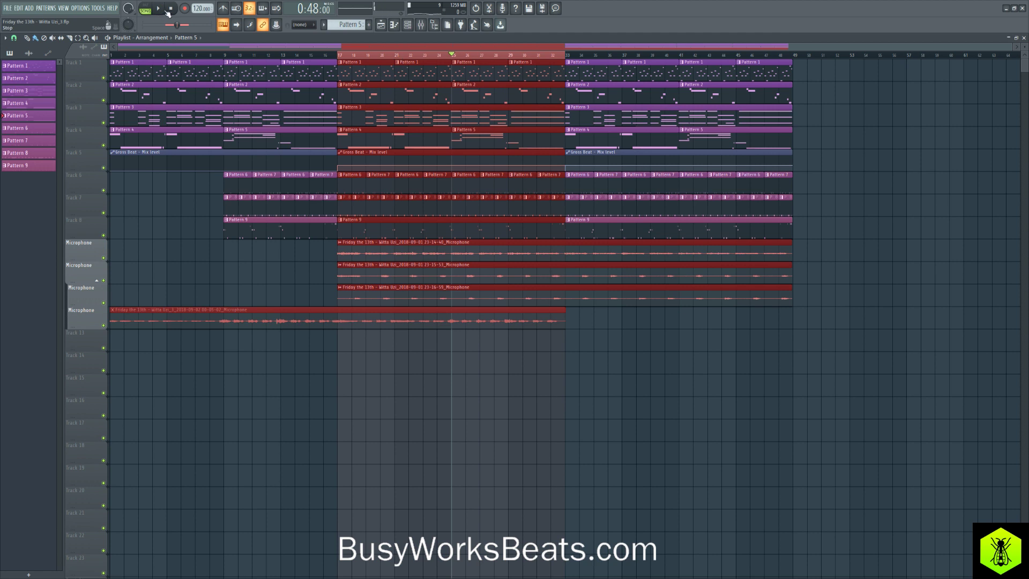
pyautogui.press('space')
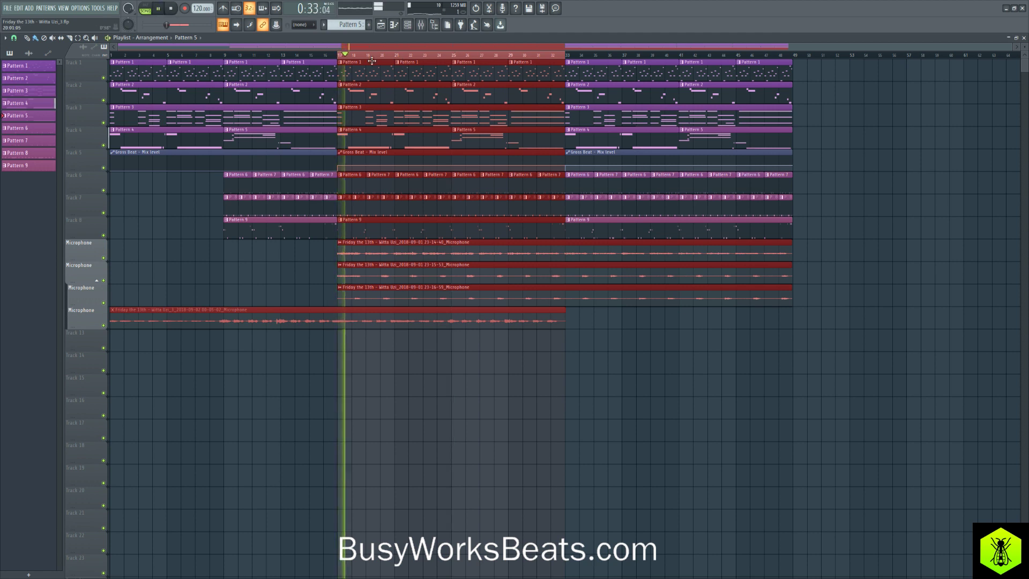
# - Turn off solo on the Omnisphere #4 channel to bring all channels back, and stop playback at bar 17
pyautogui.click(409, 26)
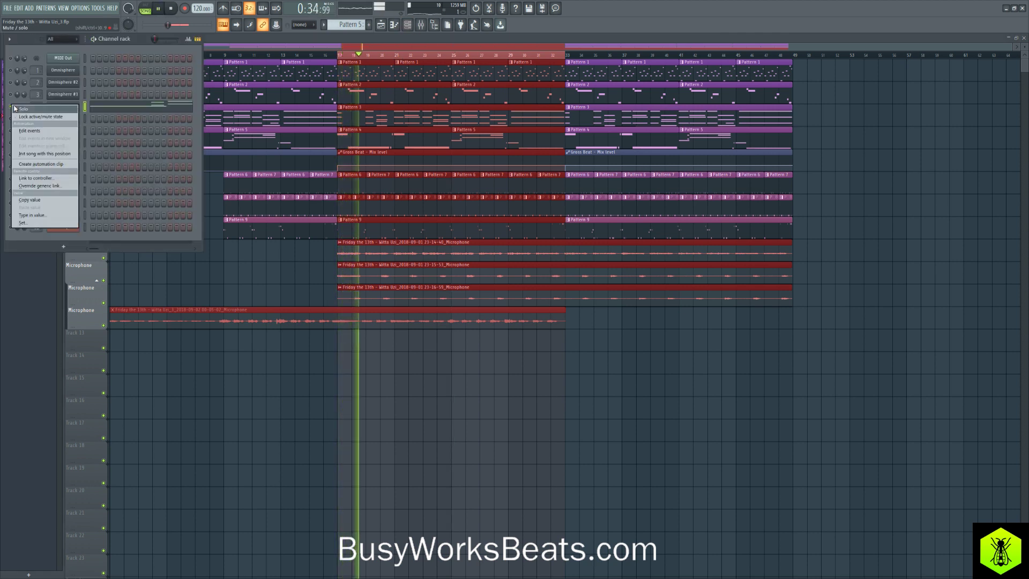
pyautogui.click(280, 426)
pyautogui.press('space')
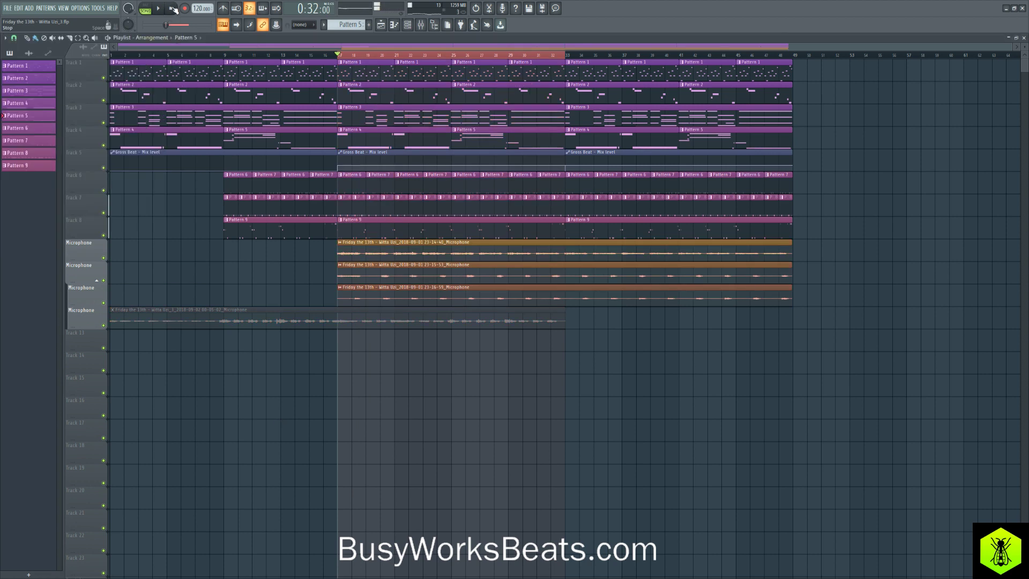
# - Play the full arrangement from bar 17, clear the time selection, and stop playback at the end of the song
pyautogui.press('space')
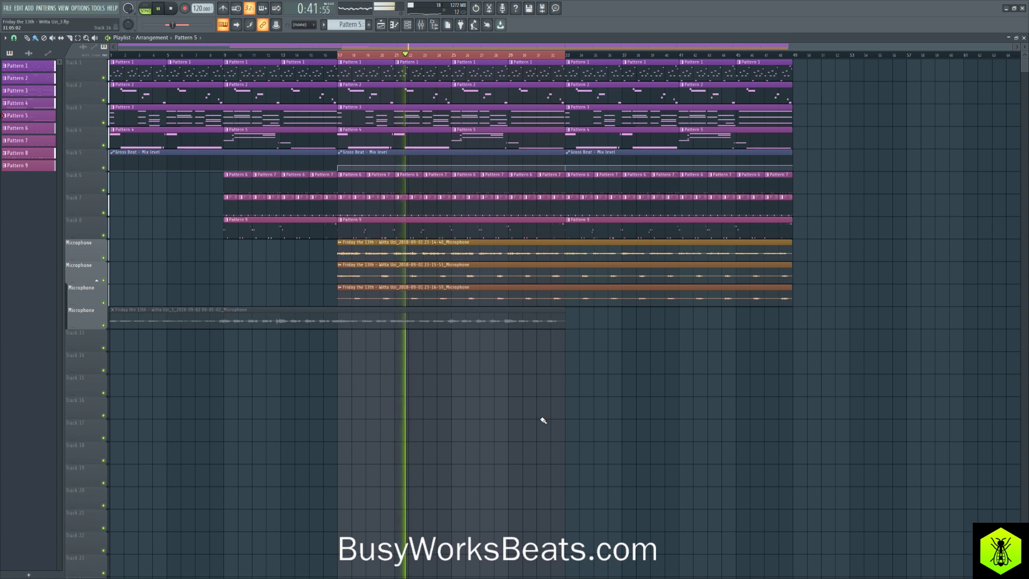
pyautogui.rightClick(448, 55)
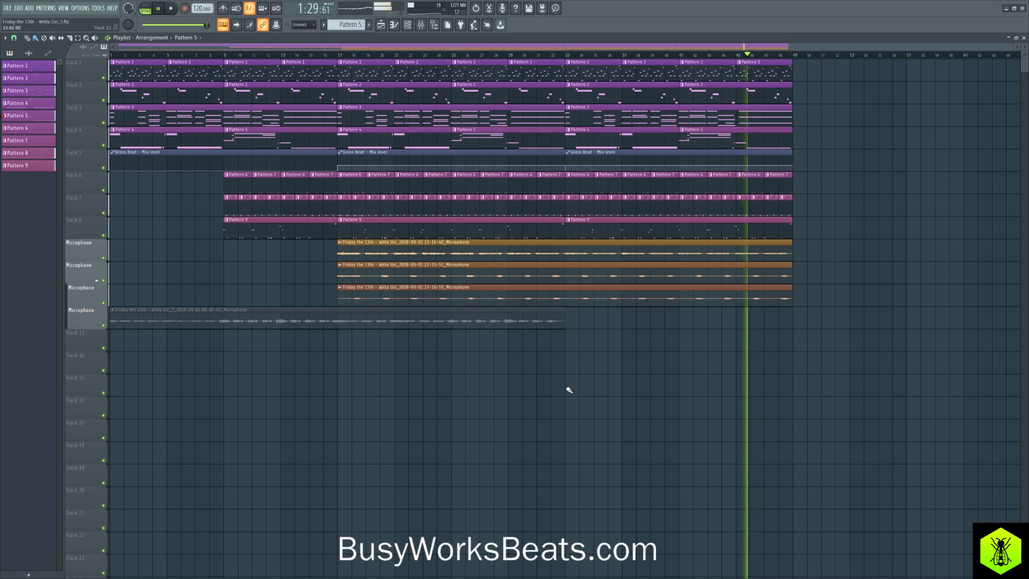
pyautogui.click(164, 9)
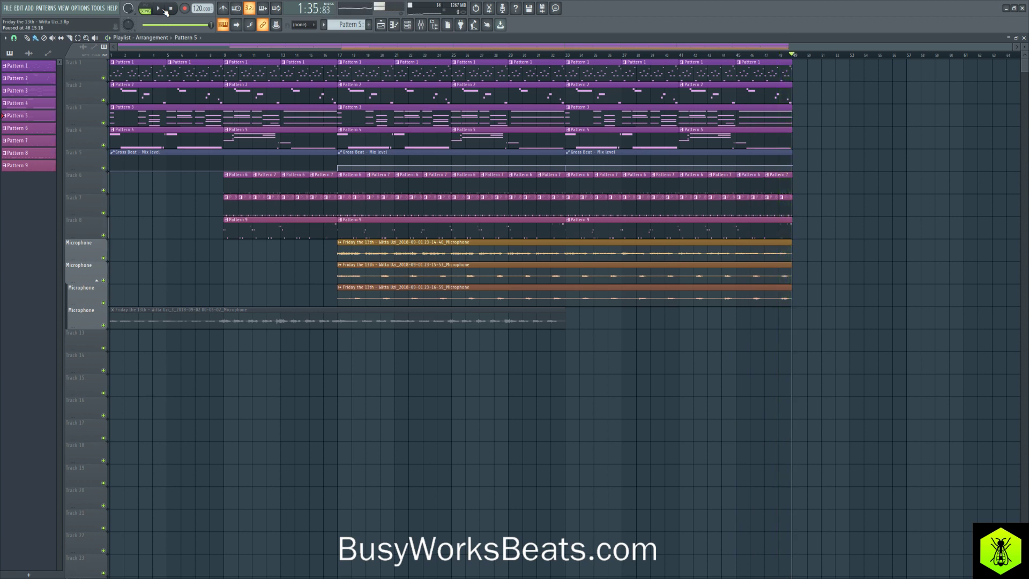